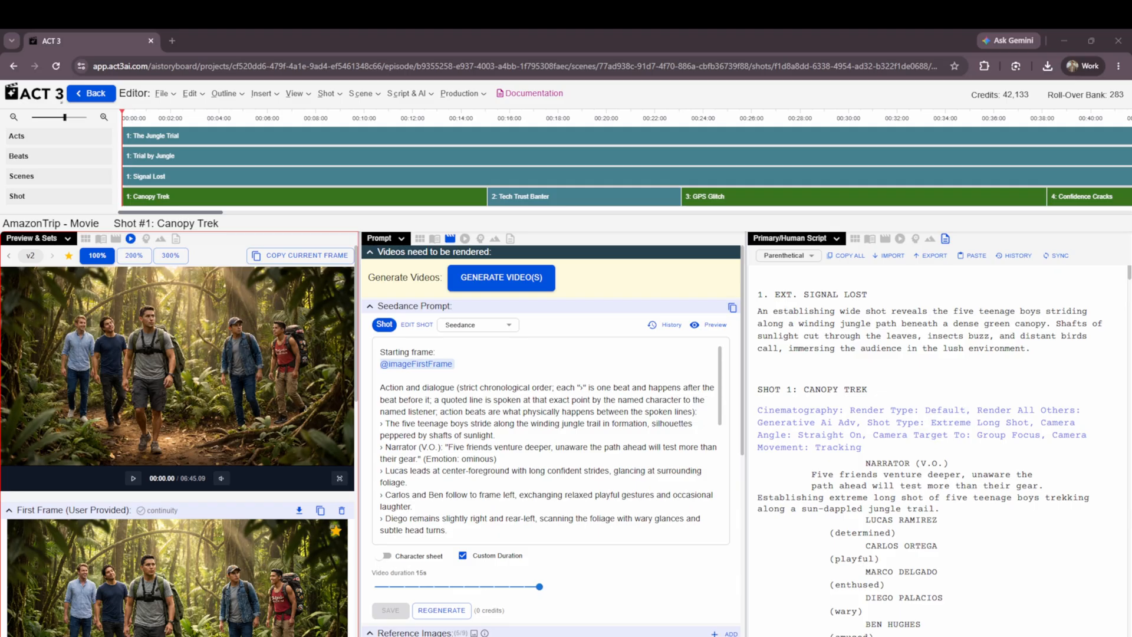
Check the view options for the preview panel, and play the Canopy Trek shot briefly before pausing it.
click(53, 239)
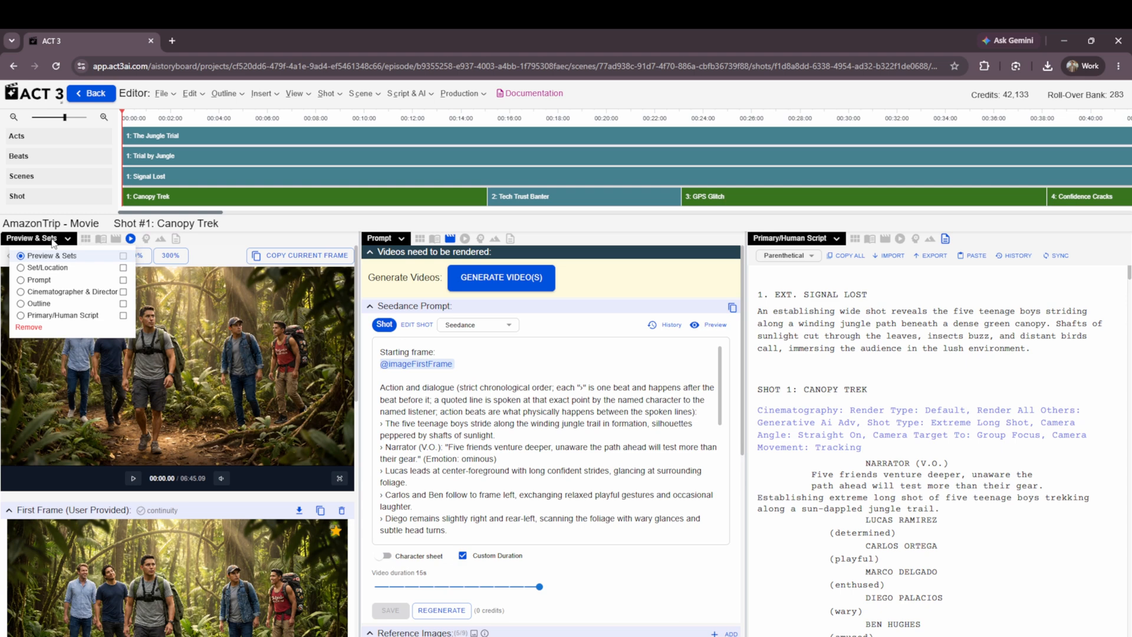
click(53, 240)
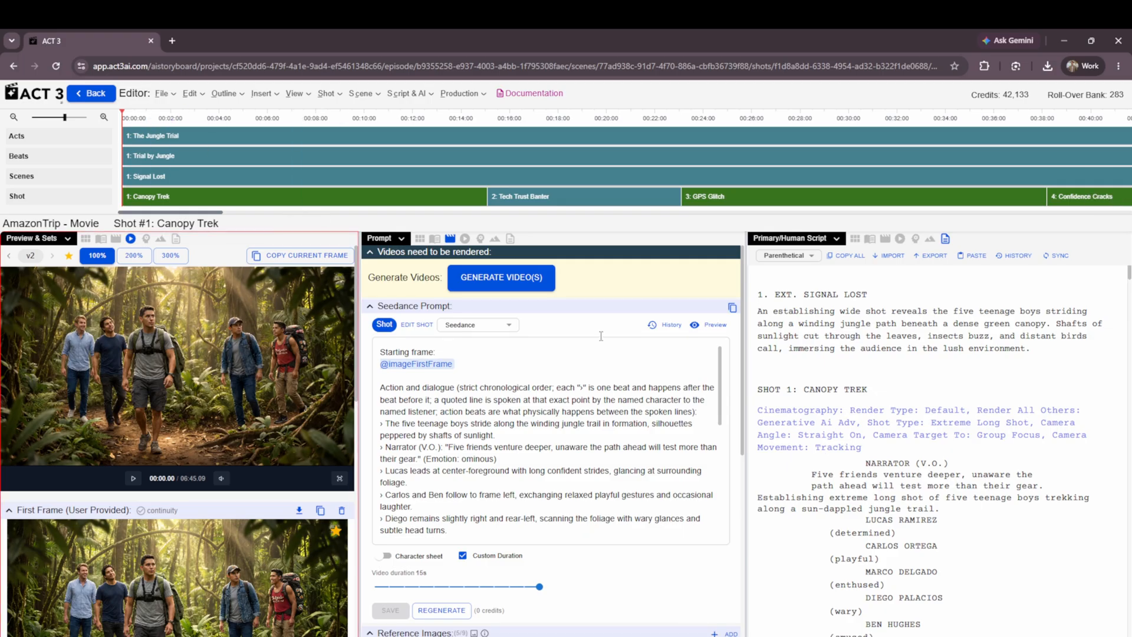
click(145, 386)
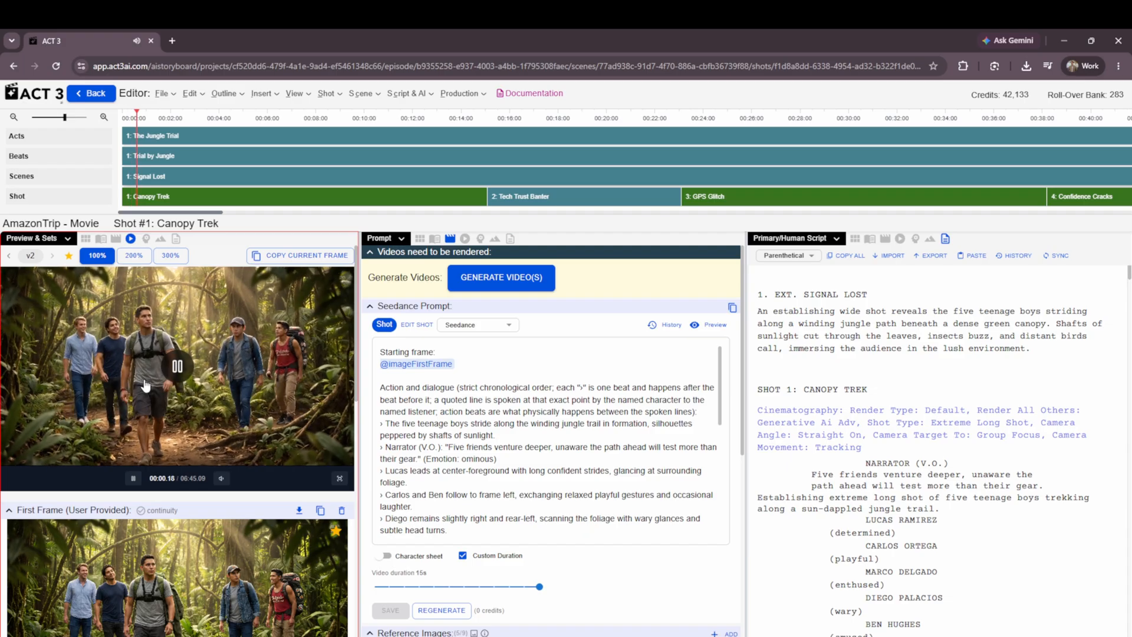
click(146, 385)
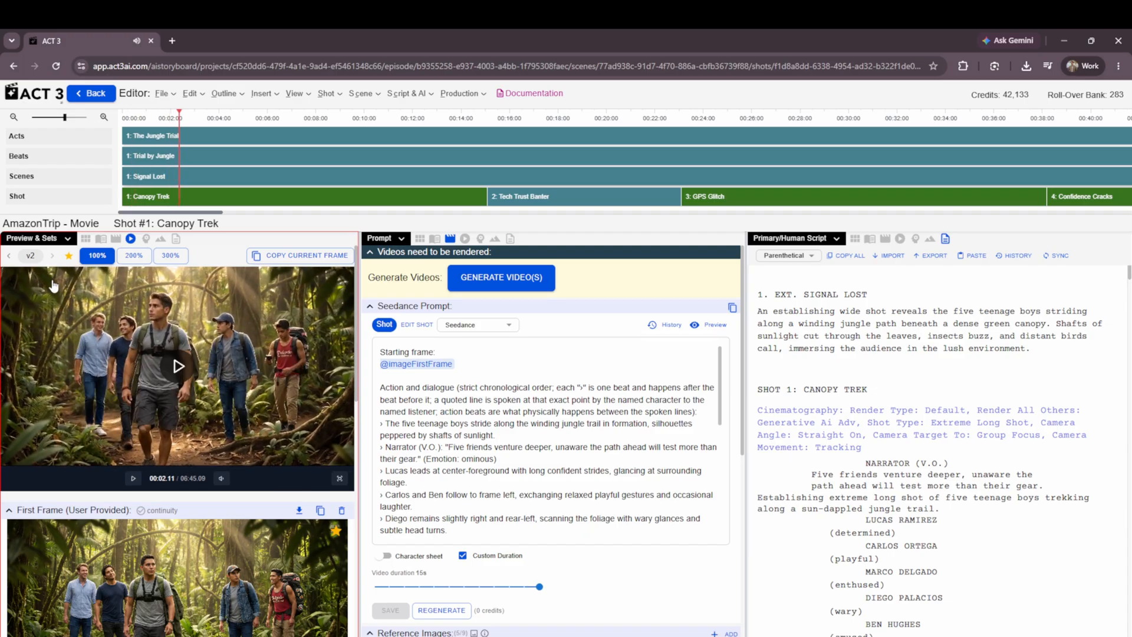
Preview version v1 of the Canopy Trek video and return to version v2.
click(9, 255)
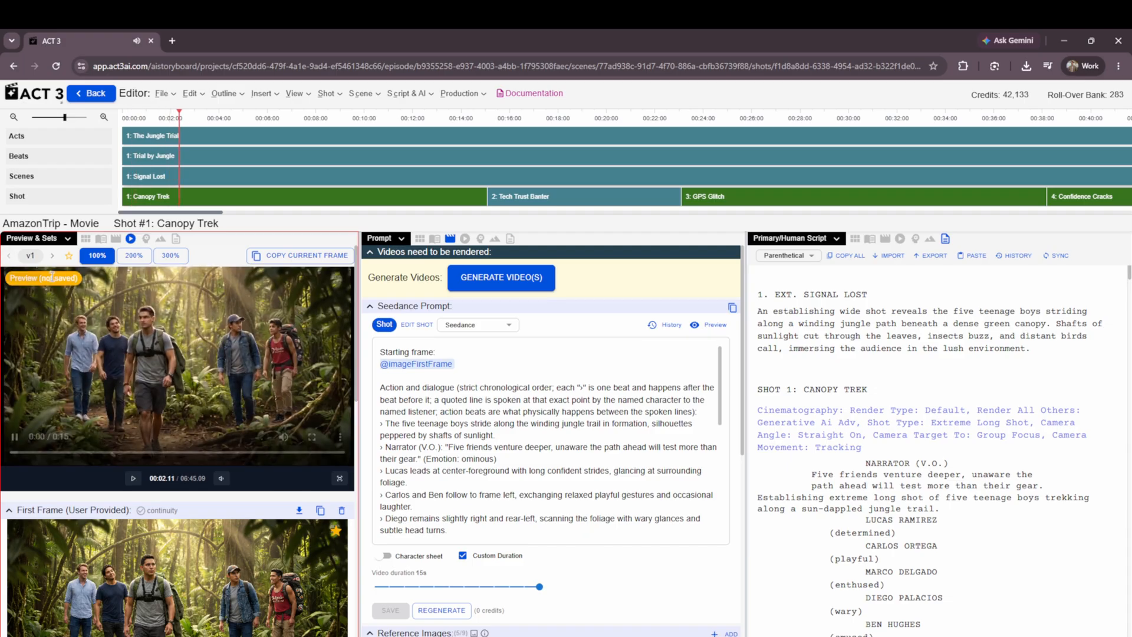
click(87, 312)
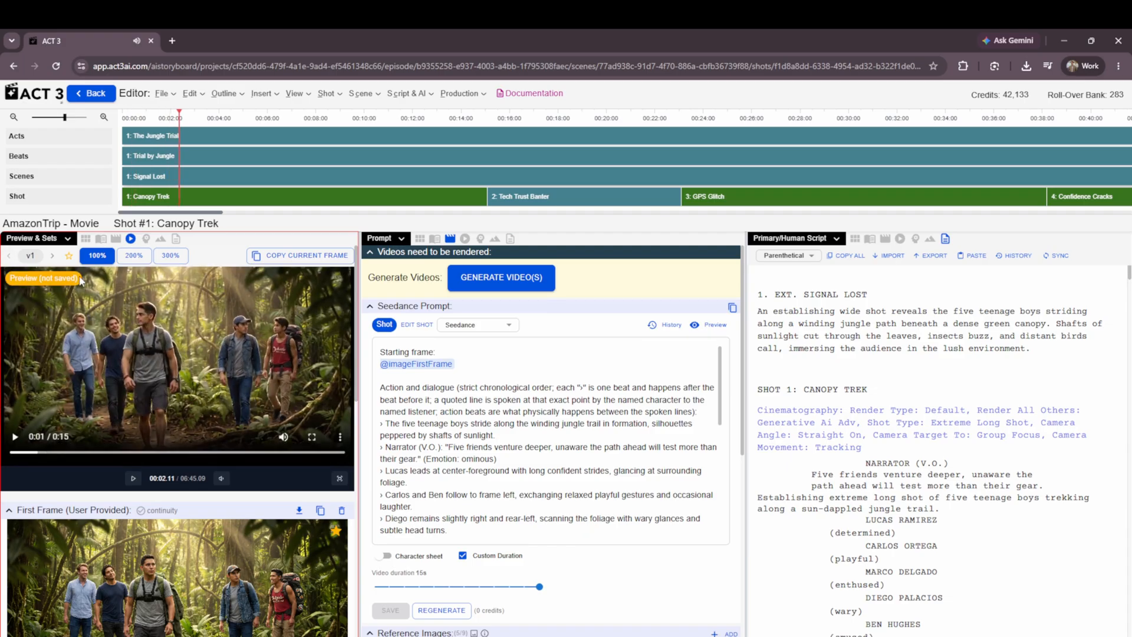
click(53, 260)
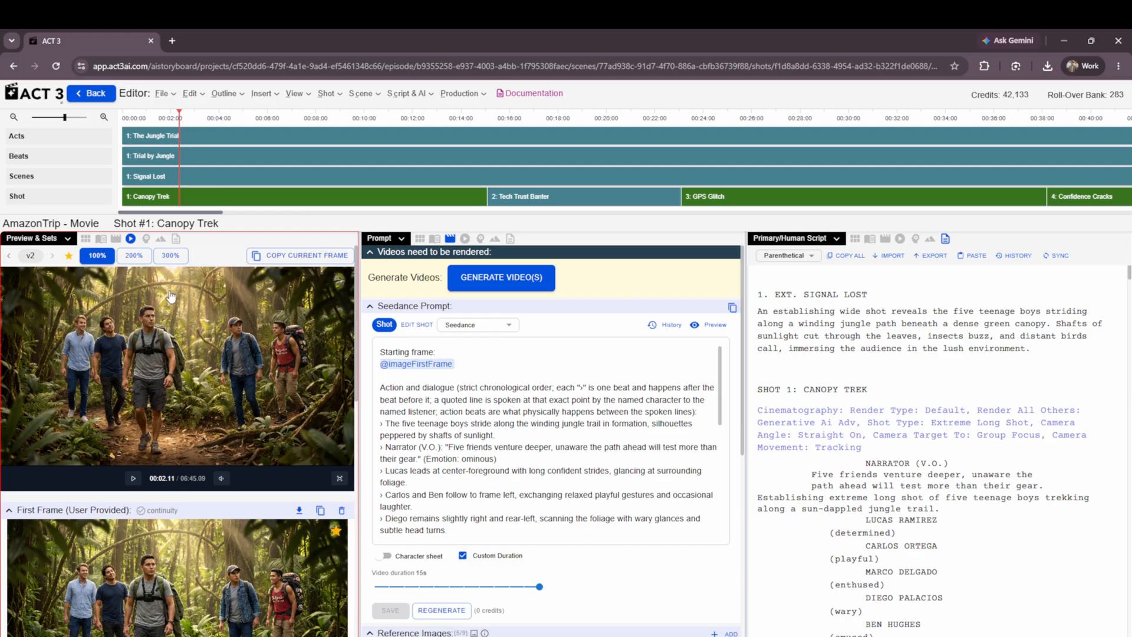
View the video preview at 200% and 300%, and return it to 100%.
click(137, 258)
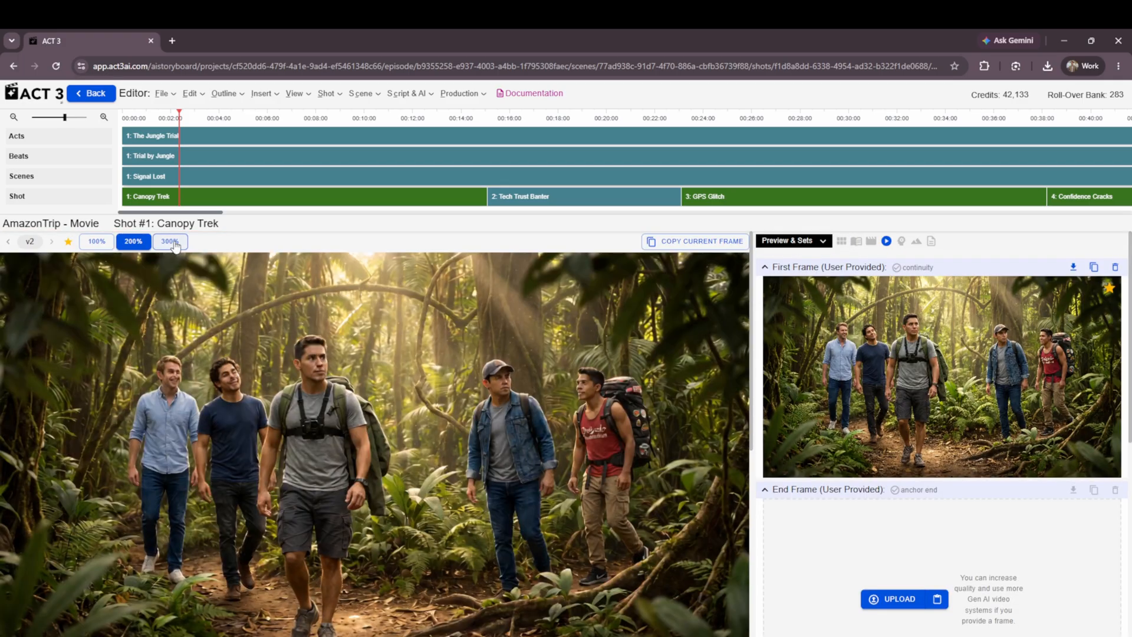
click(171, 244)
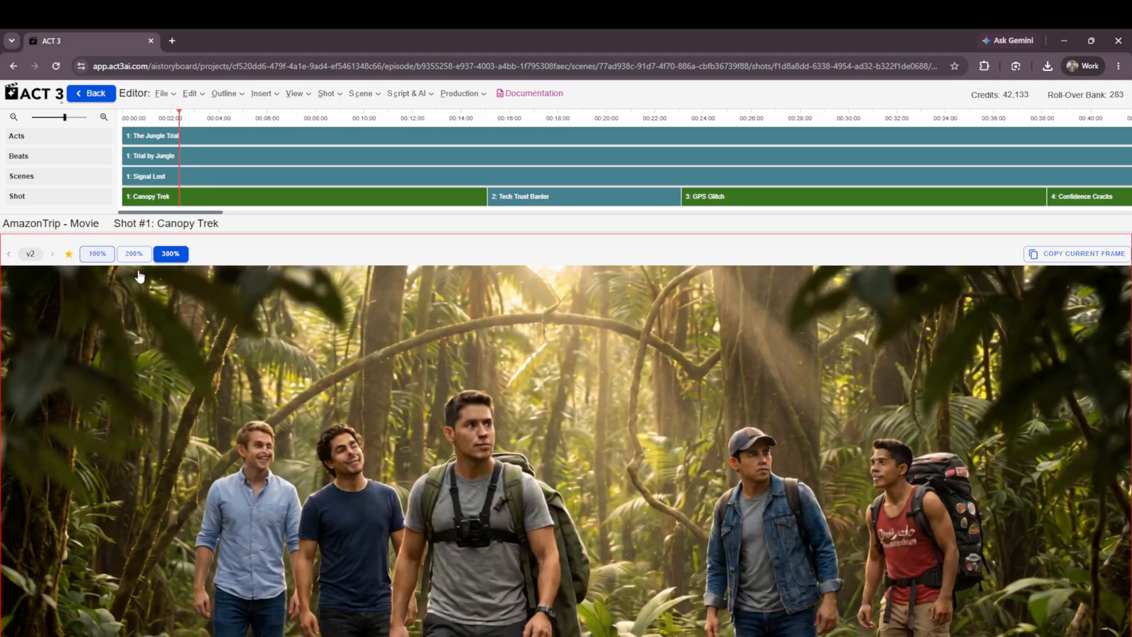
click(103, 256)
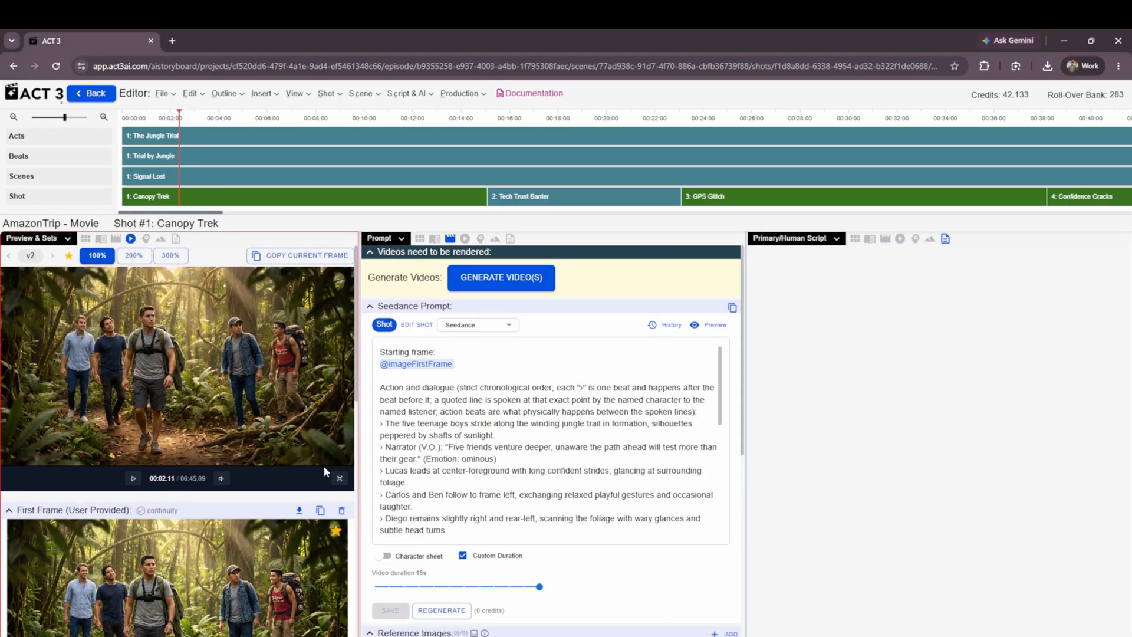
View the video preview in full screen, exit, and play the shot briefly before pausing it.
click(339, 478)
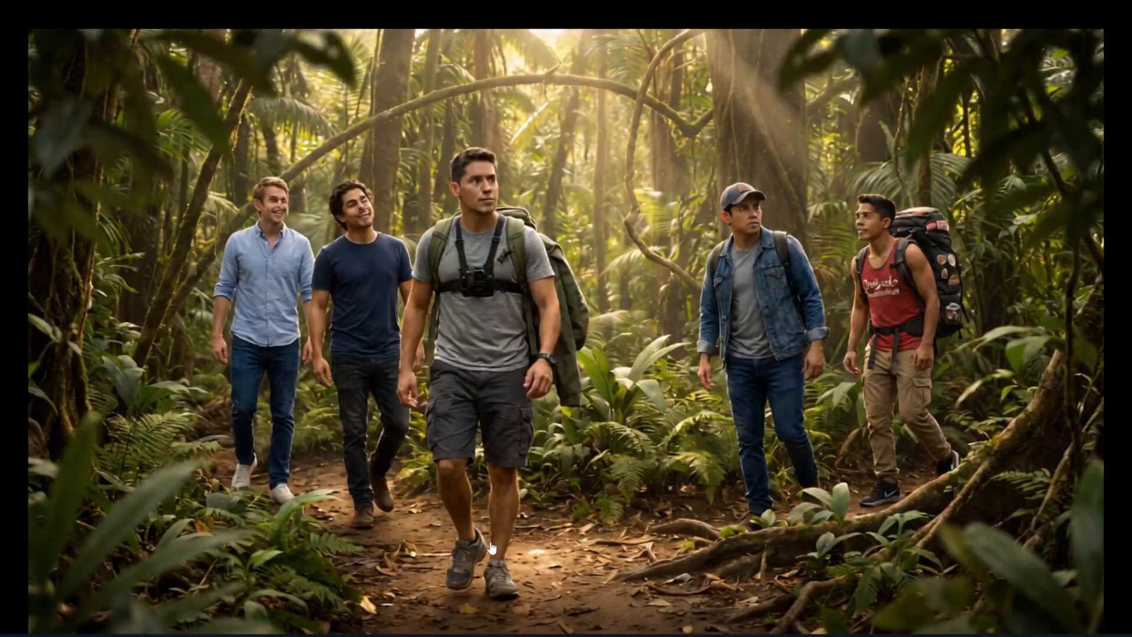
key(Escape)
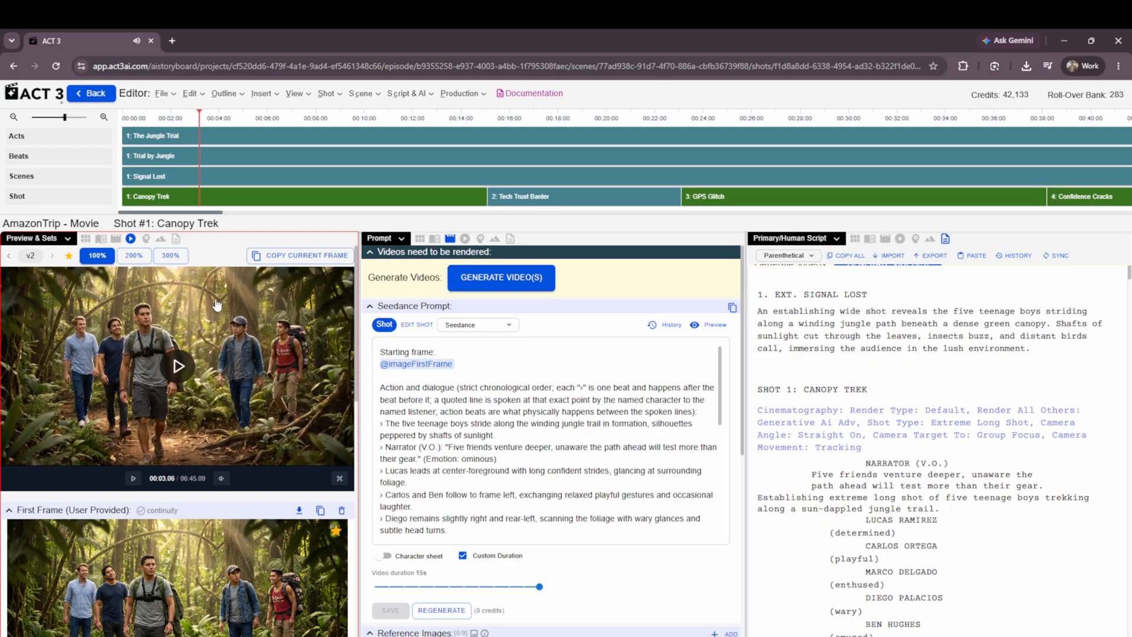
click(217, 307)
click(215, 313)
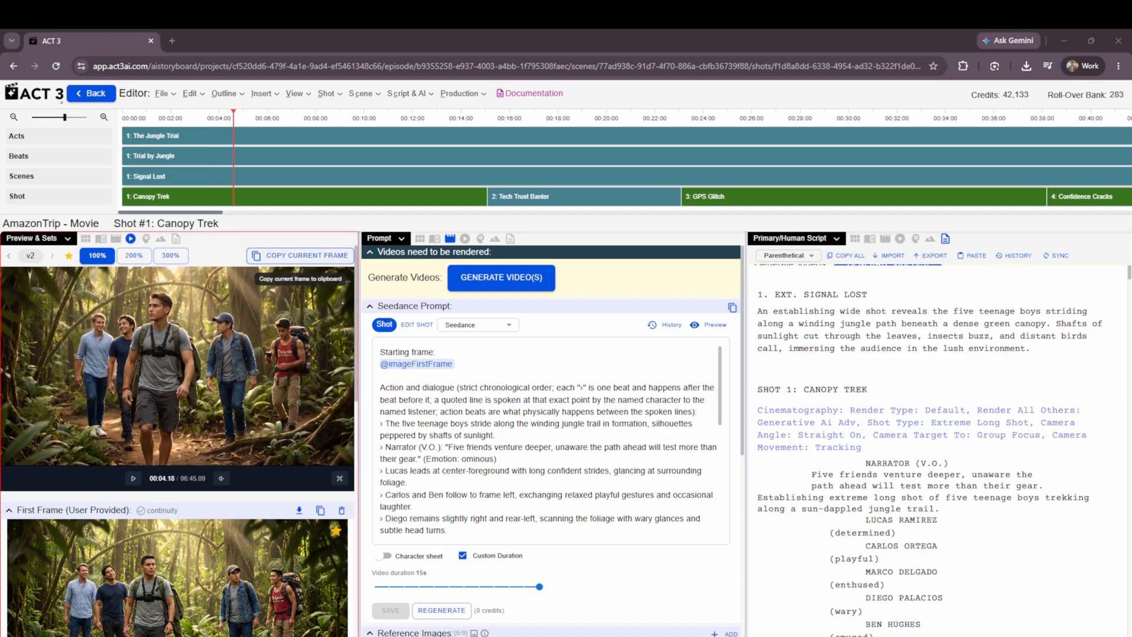
Copy the video frame at 00:11.04 and paste it from the clipboard as the shot's user-provided first frame.
click(169, 117)
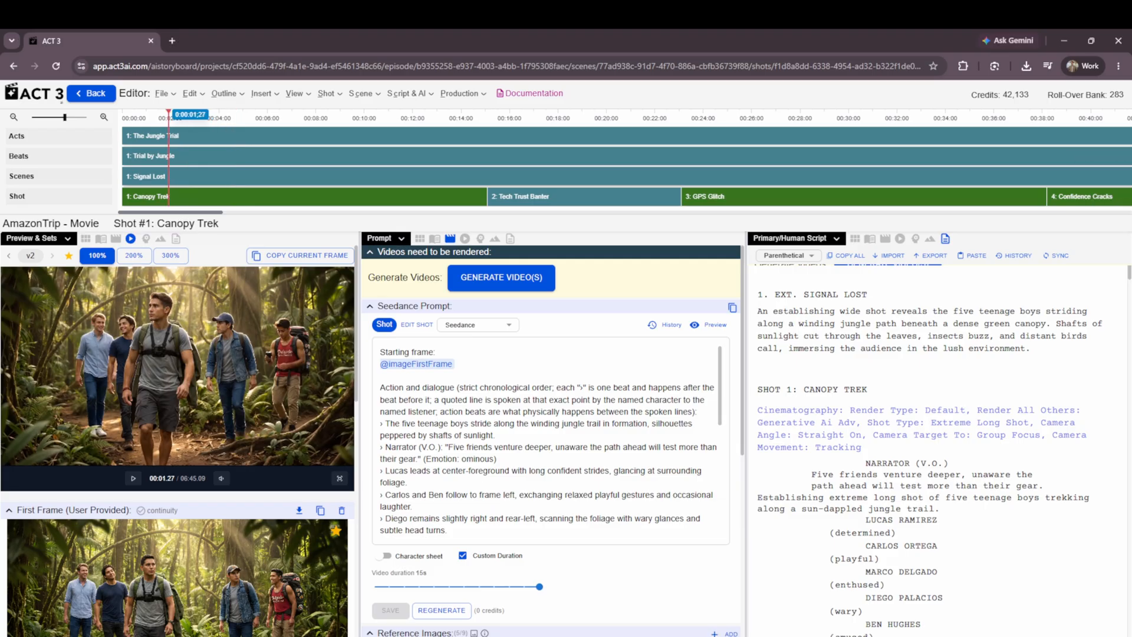
click(392, 116)
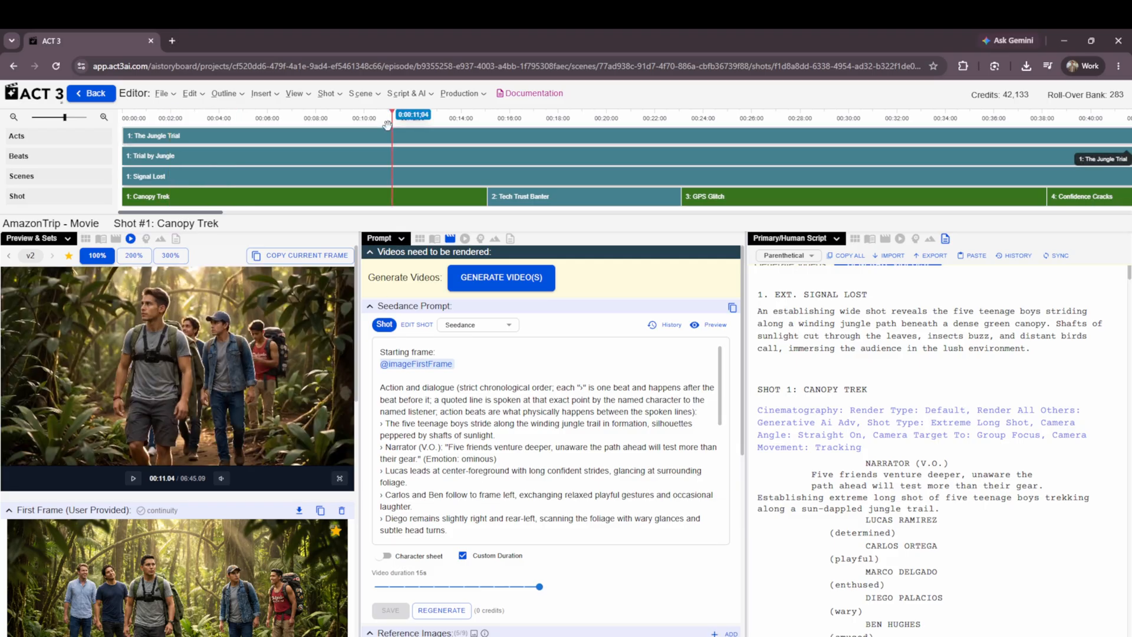
click(272, 255)
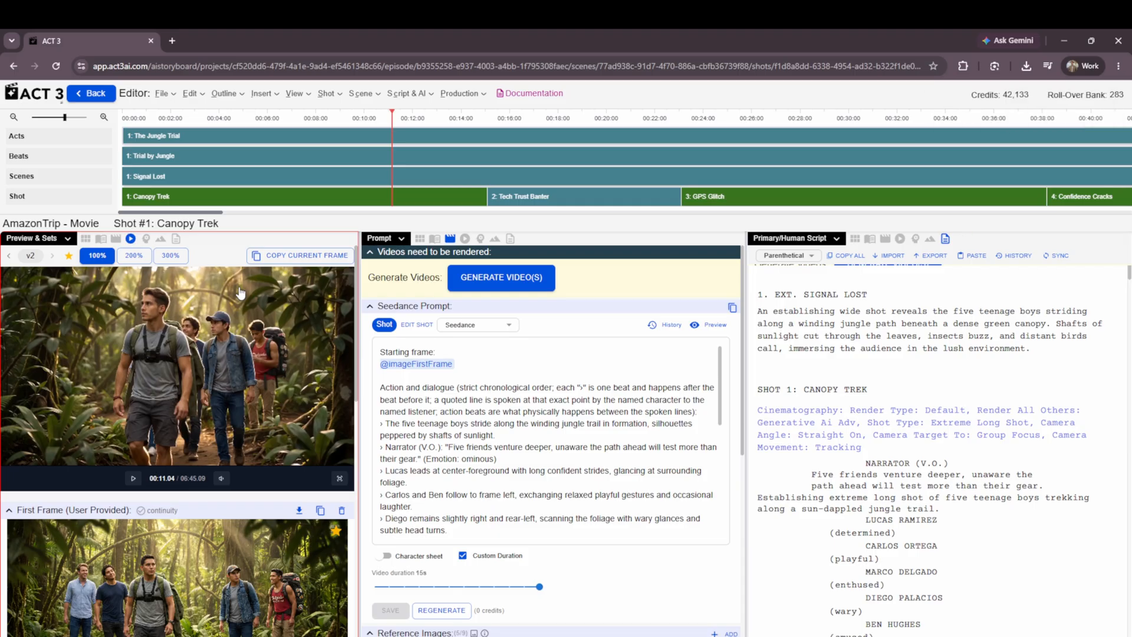
scroll(242, 373, down, 5)
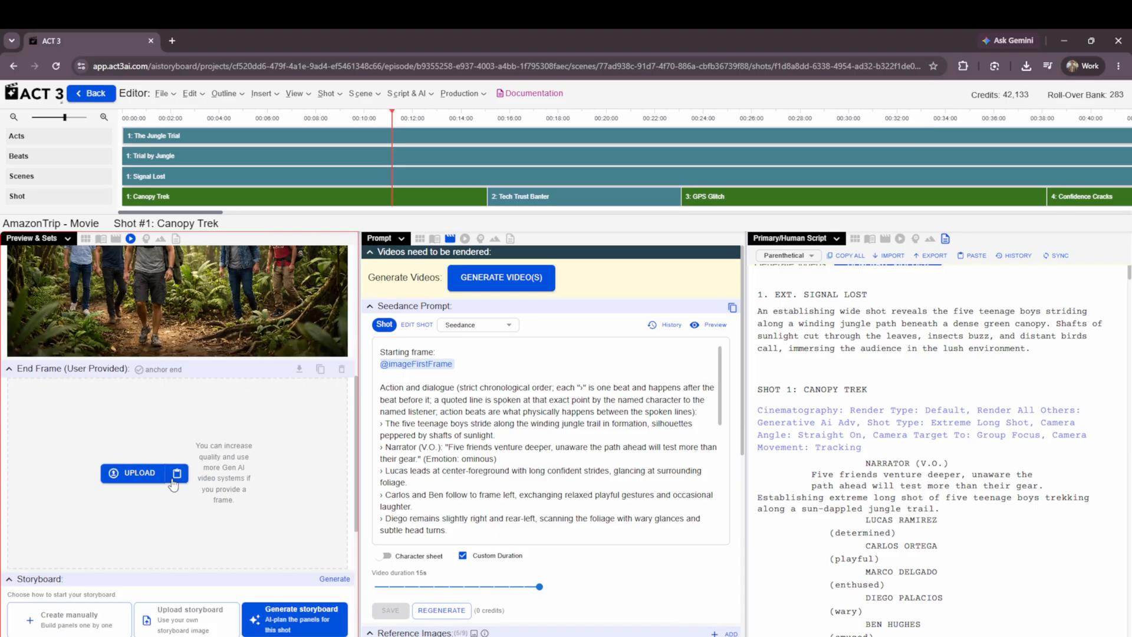
click(175, 479)
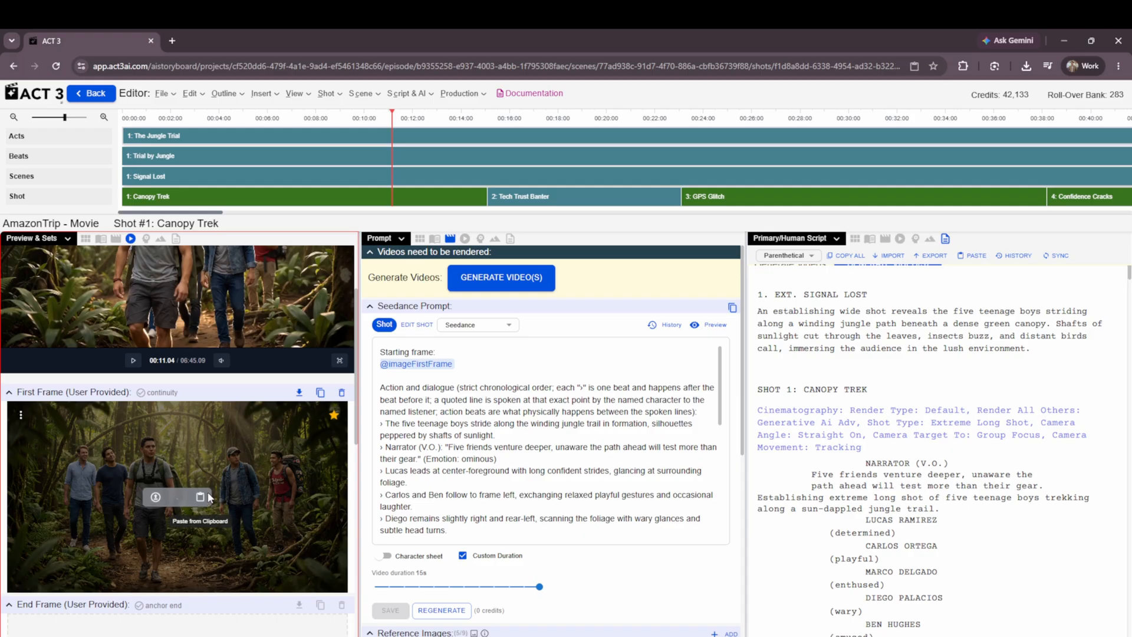
scroll(196, 490, up, 1)
scroll(211, 503, down, 3)
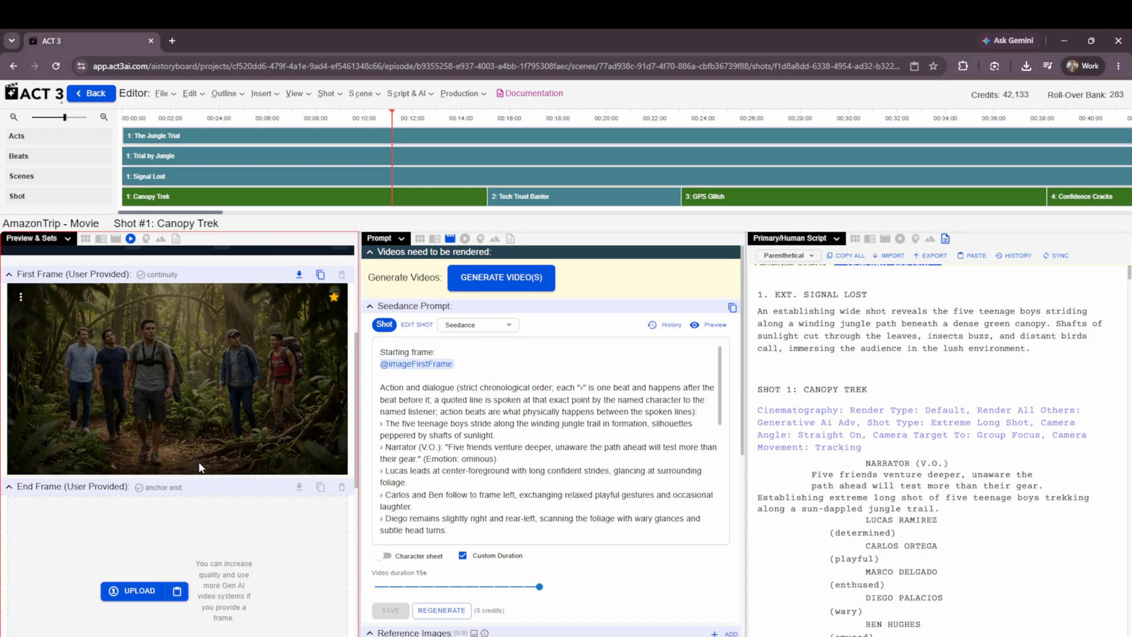
scroll(182, 442, up, 4)
scroll(175, 495, down, 3)
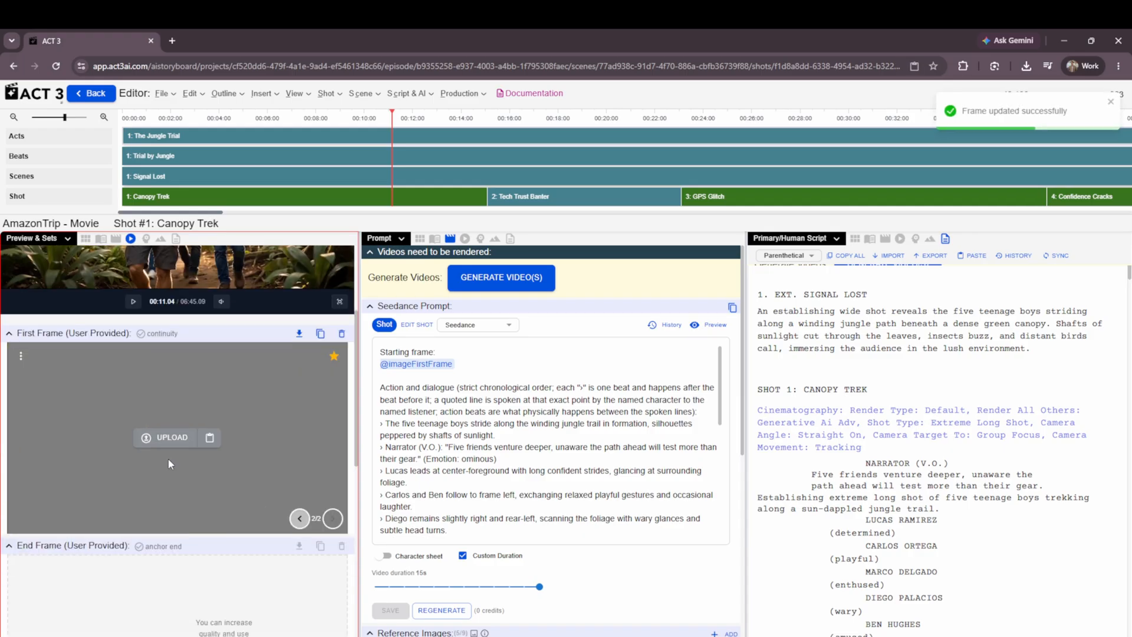
scroll(177, 383, up, 3)
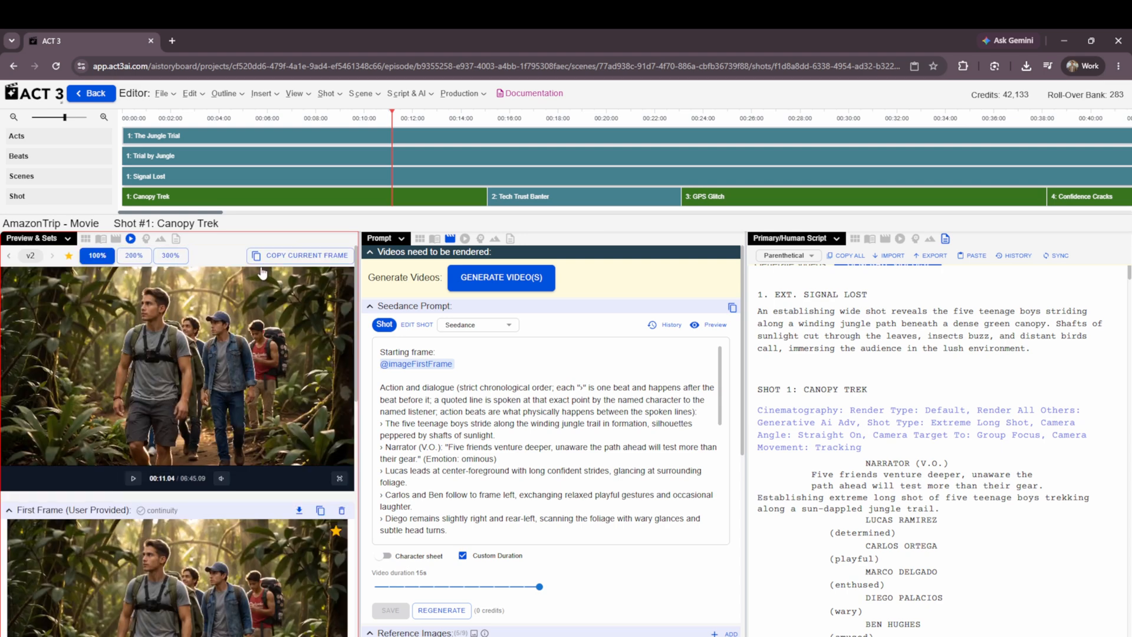
Return the playhead to the start of the timeline and play the Canopy Trek shot briefly before pausing it.
click(123, 121)
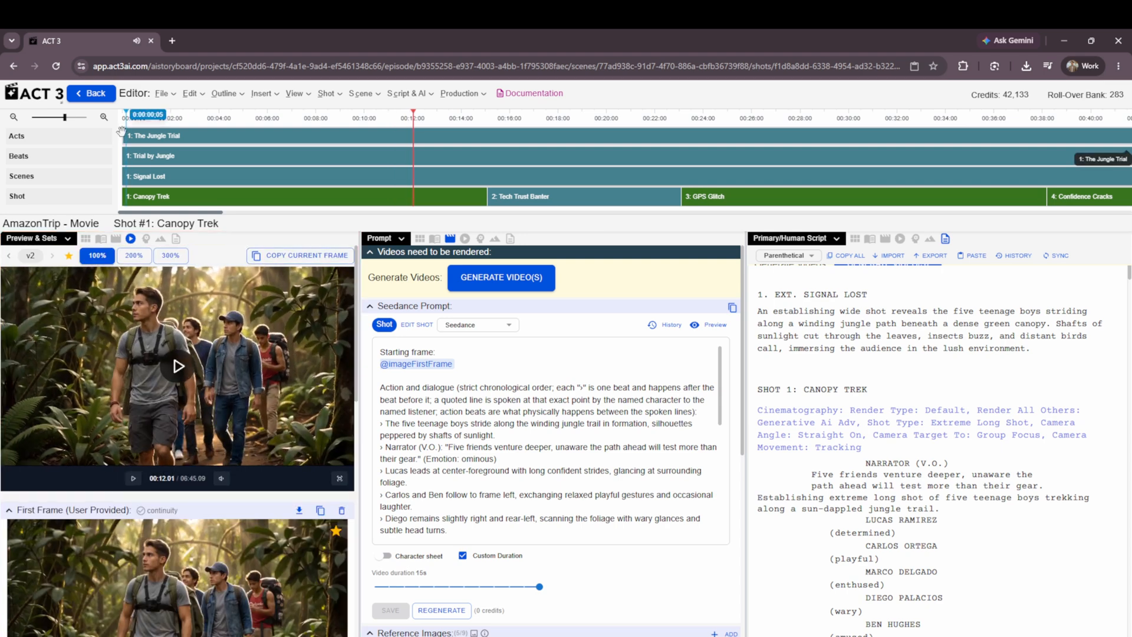
click(164, 341)
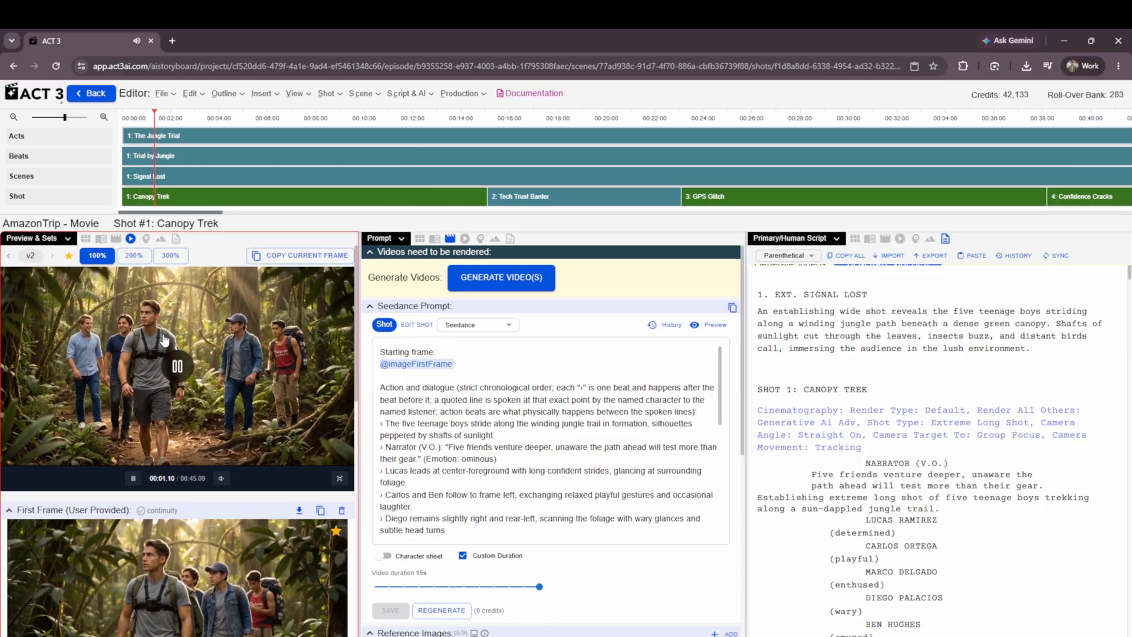
click(165, 340)
click(164, 340)
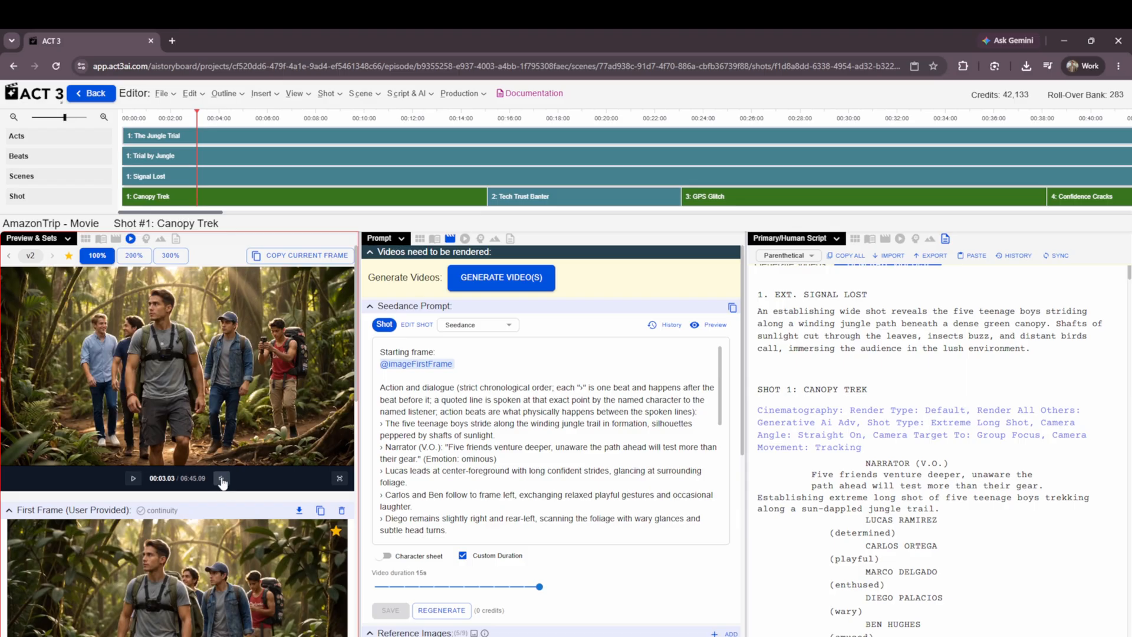
drag(152, 478, 206, 476)
click(100, 481)
scroll(121, 478, down, 2)
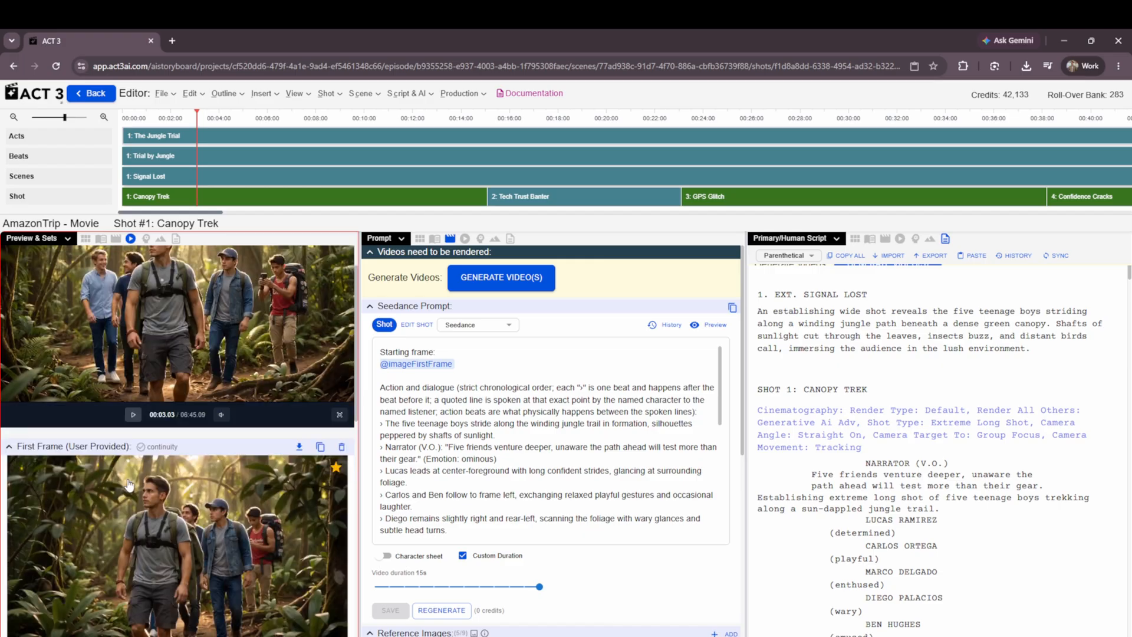
scroll(103, 467, up, 2)
scroll(97, 469, down, 3)
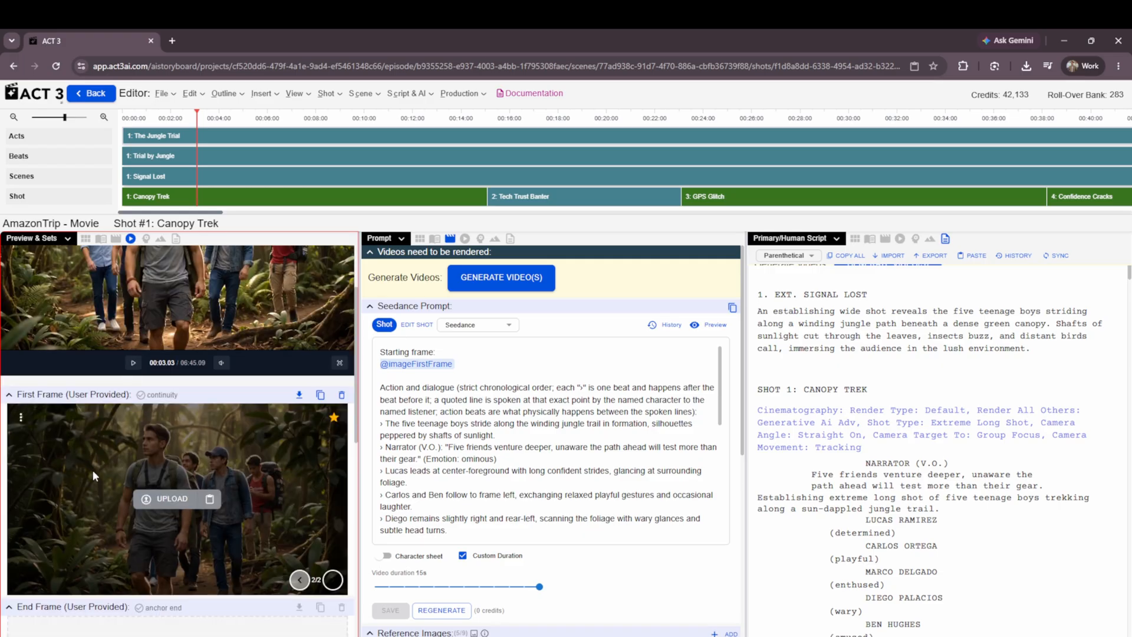
scroll(92, 469, up, 1)
Collapse the user-provided First Frame section and expand it again.
click(10, 392)
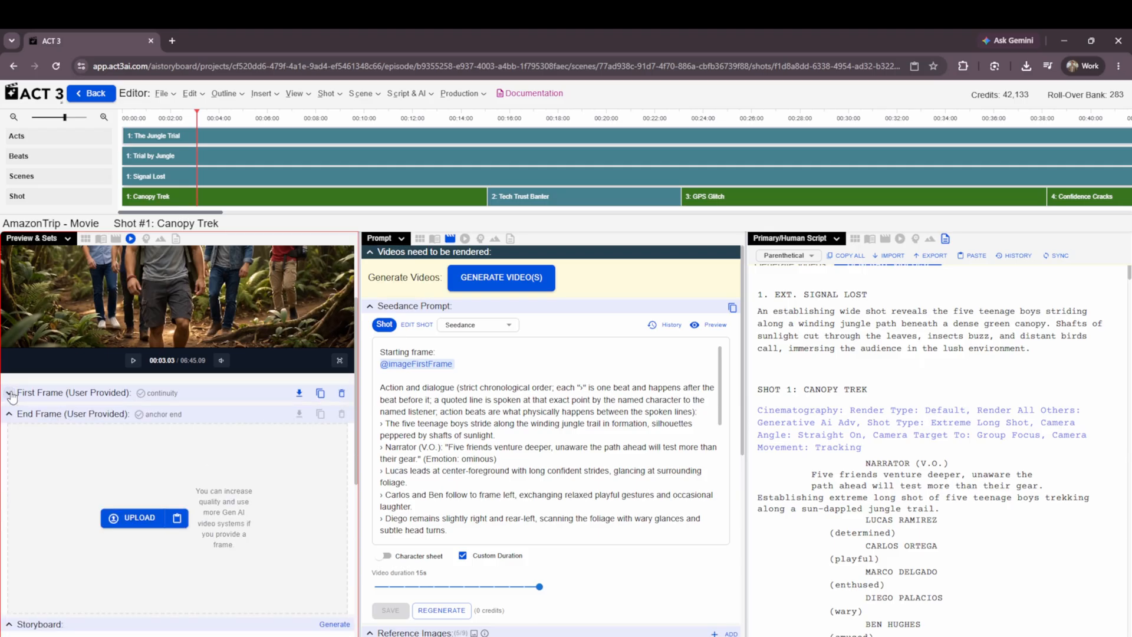
click(10, 393)
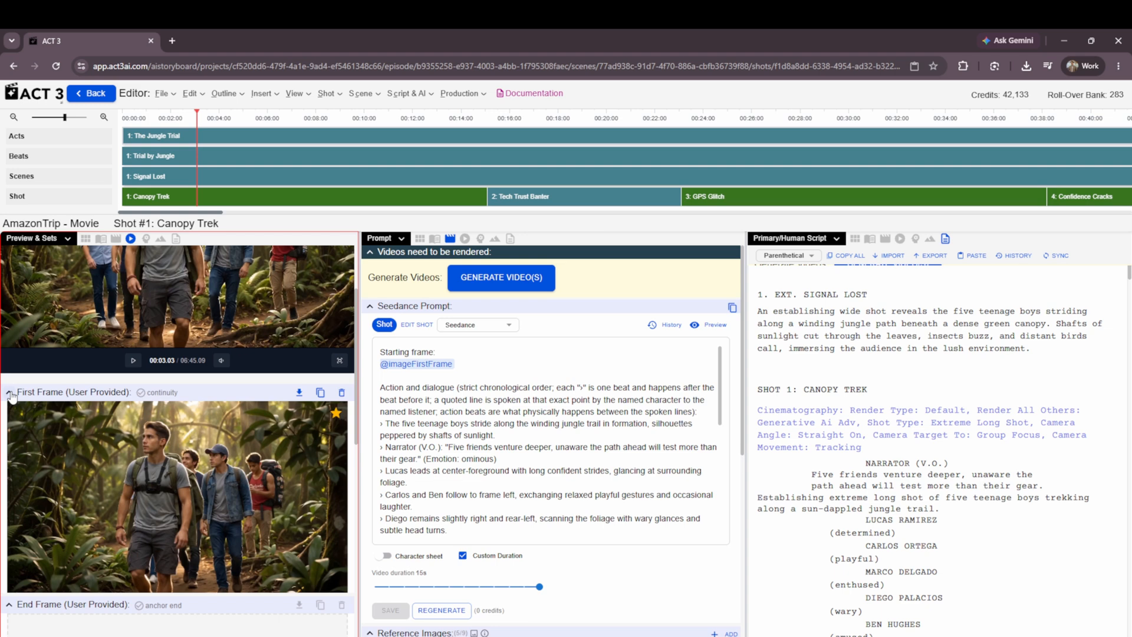
Go back to the previous first-frame image showing all five hikers and star it as the active version.
mouse_move(210, 469)
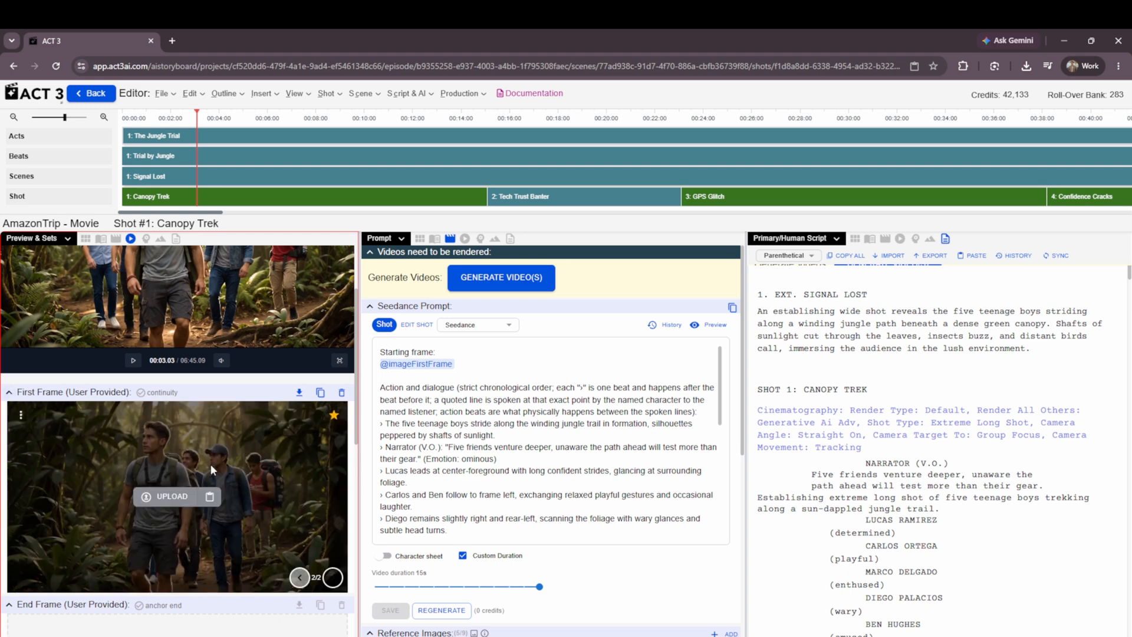
click(299, 577)
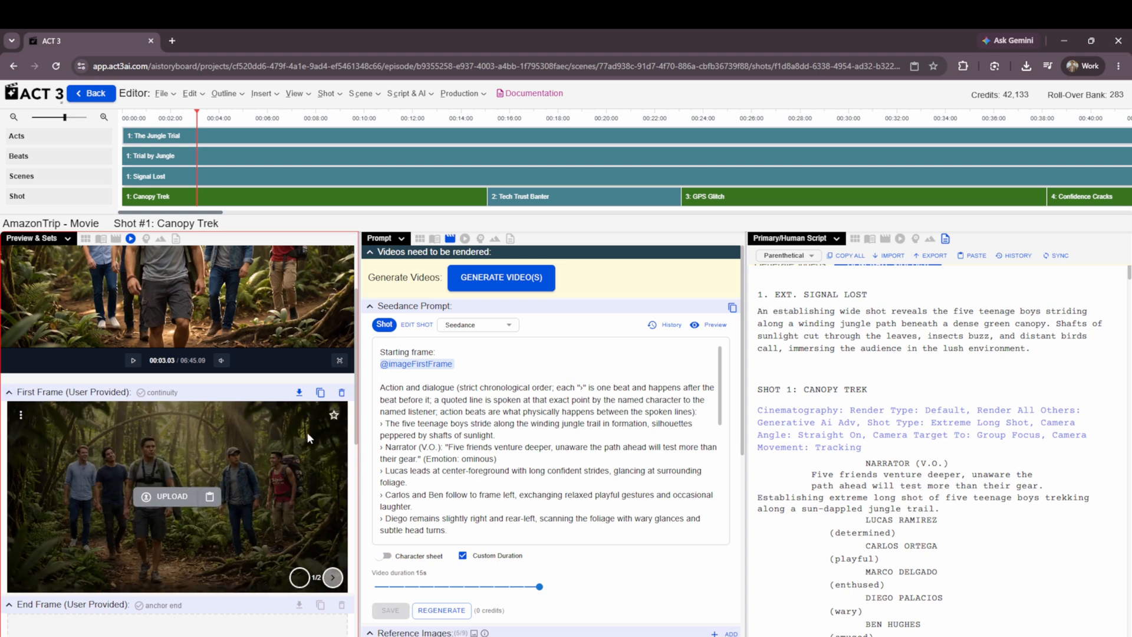
click(336, 415)
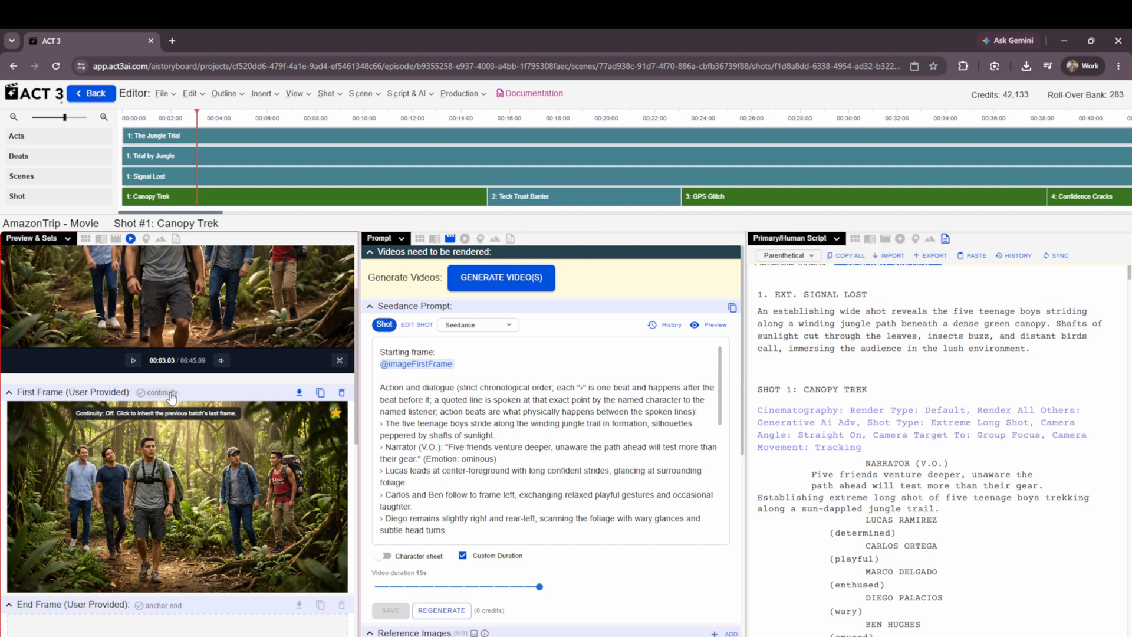
Download the shot's first-frame image and copy it to the clipboard.
click(299, 394)
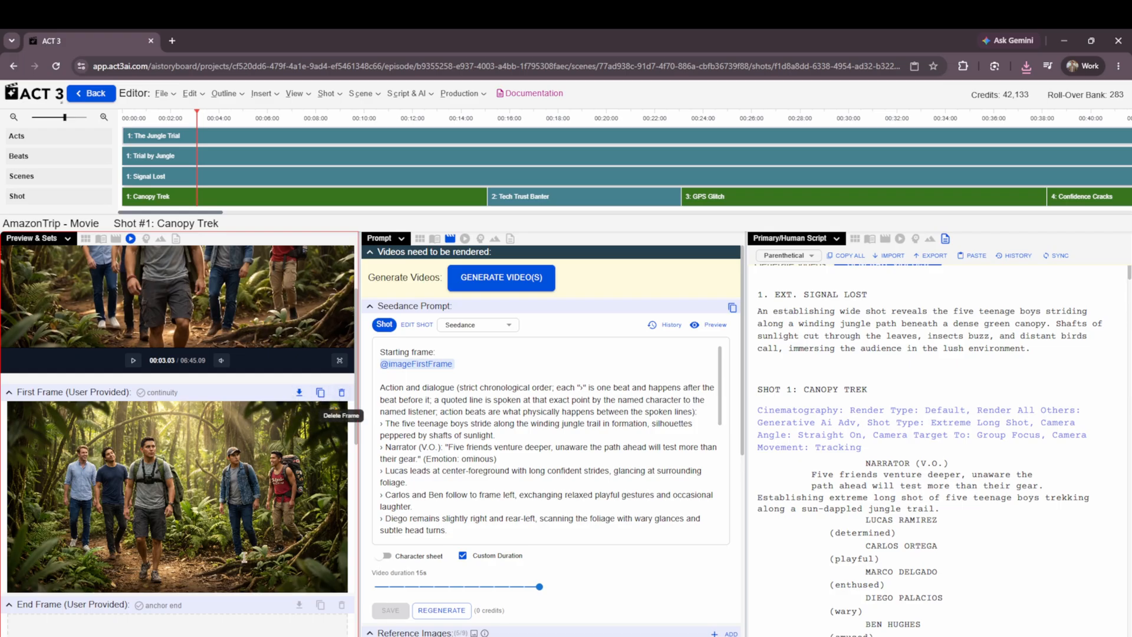
click(321, 395)
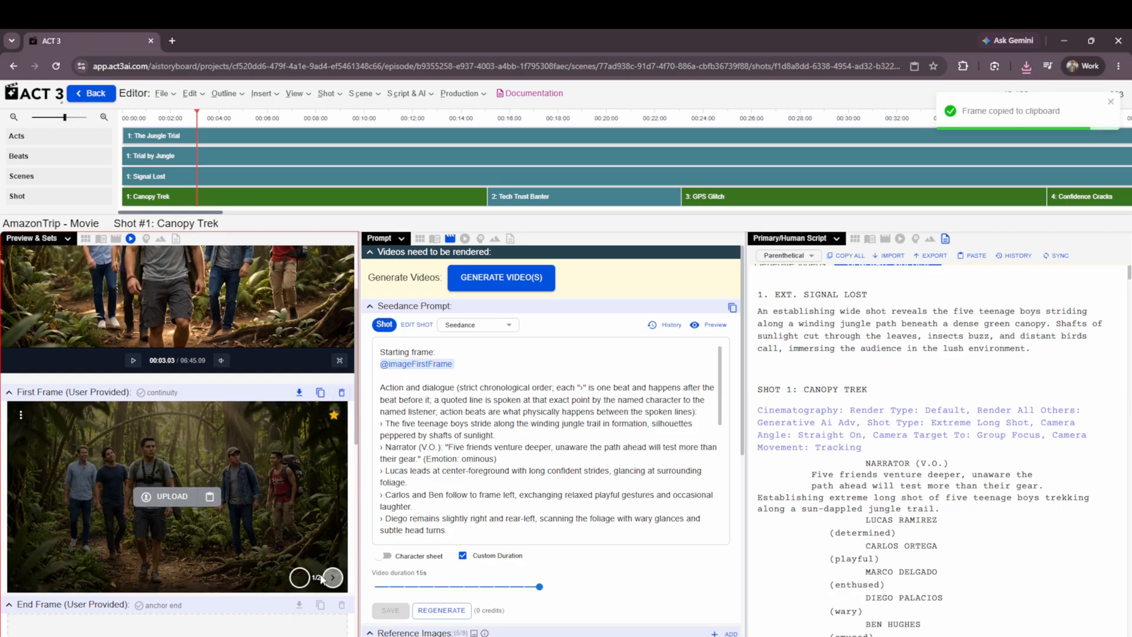
Delete the pasted closer-view image from the shot's first-frame versions.
click(342, 395)
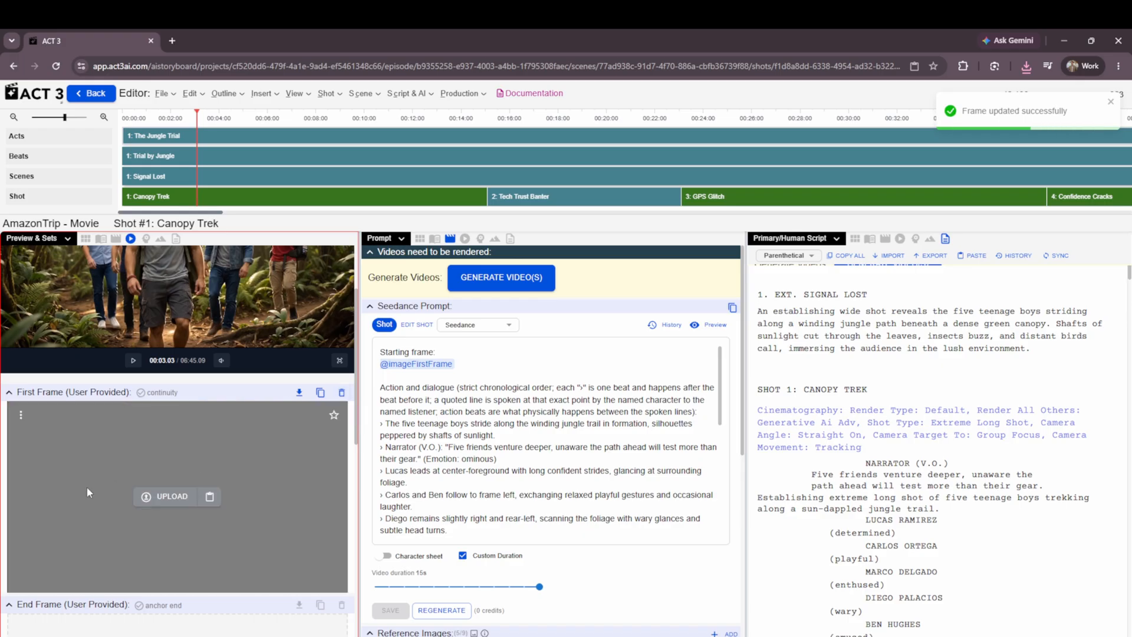
scroll(261, 400, down, 5)
scroll(262, 401, up, 5)
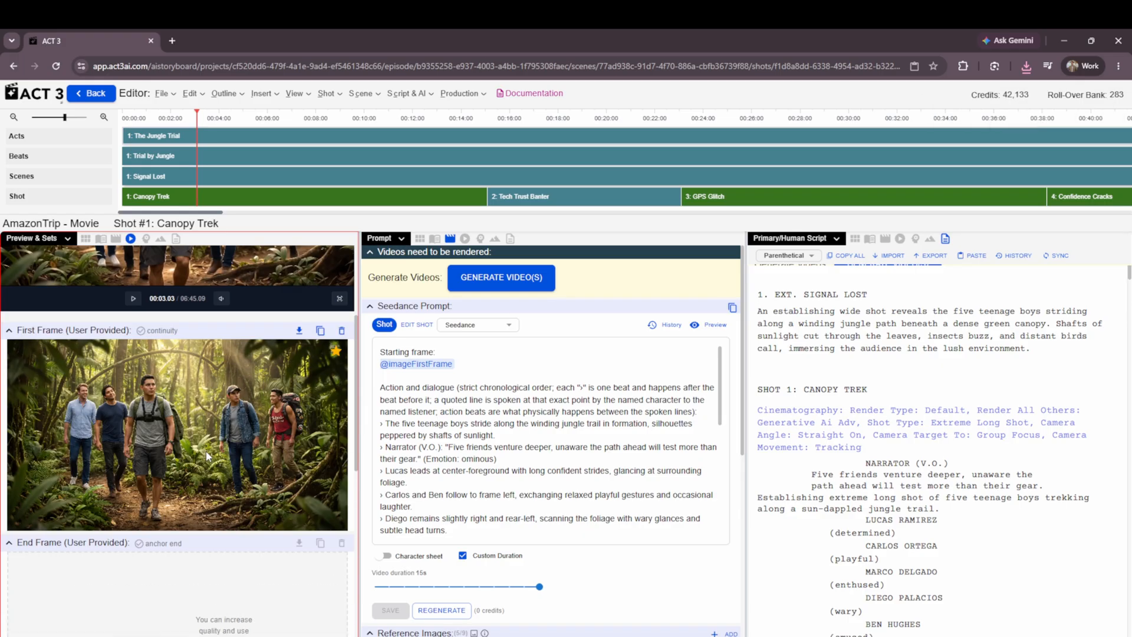
Paste the copied image of the five hikers from the clipboard as the shot's end frame.
scroll(119, 435, down, 3)
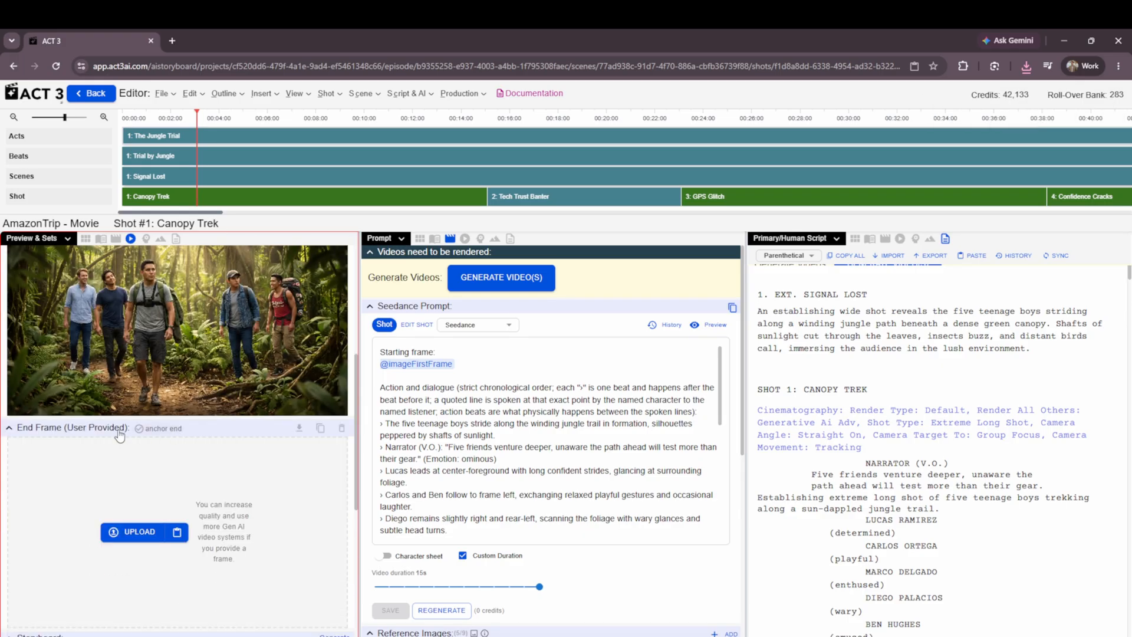
click(140, 533)
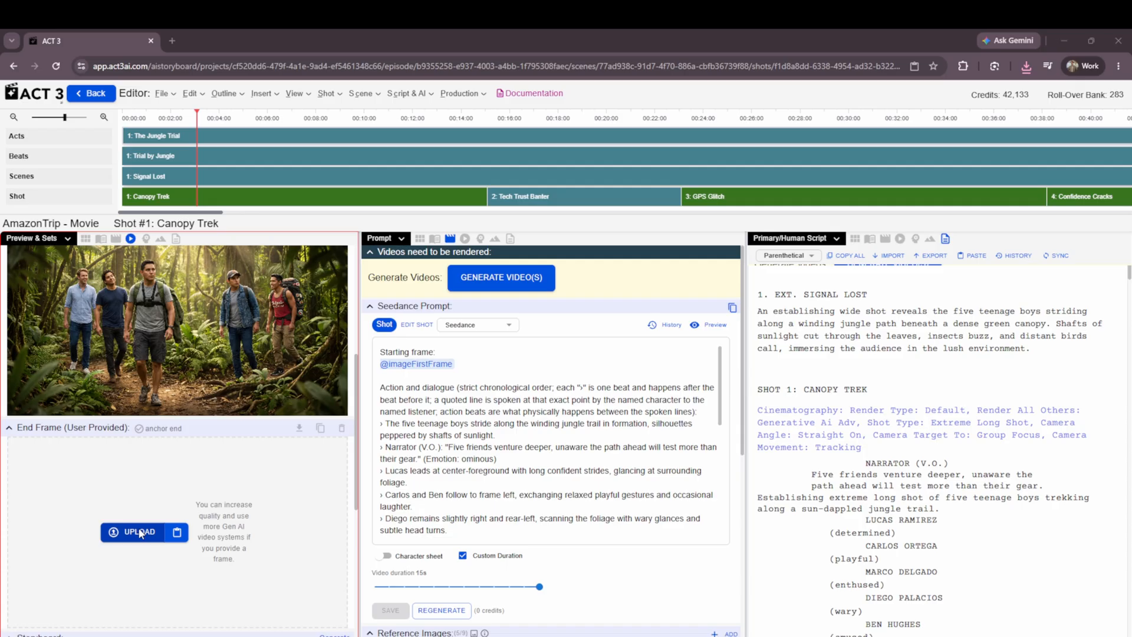
key(Escape)
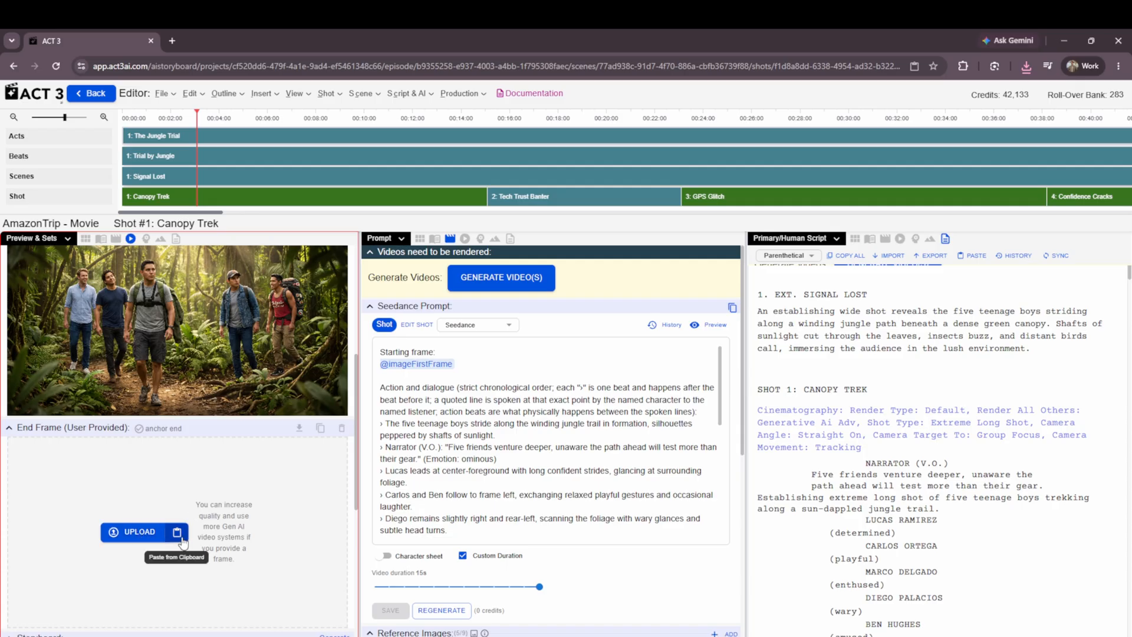
click(177, 534)
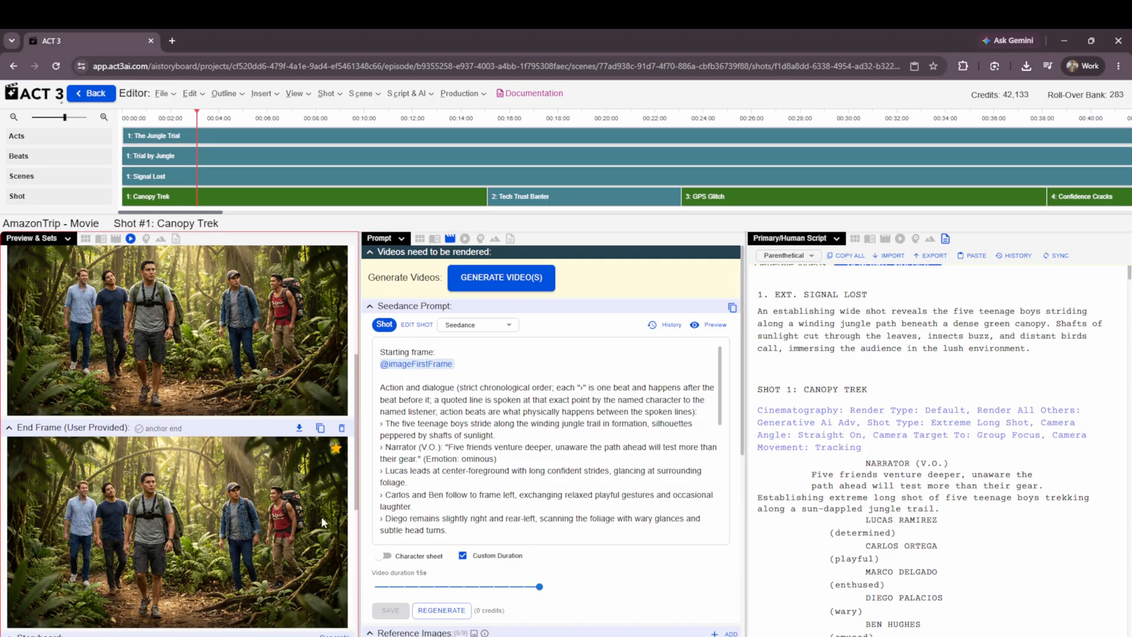
Generate an AI-planned storyboard for the Canopy Trek shot.
scroll(165, 531, down, 4)
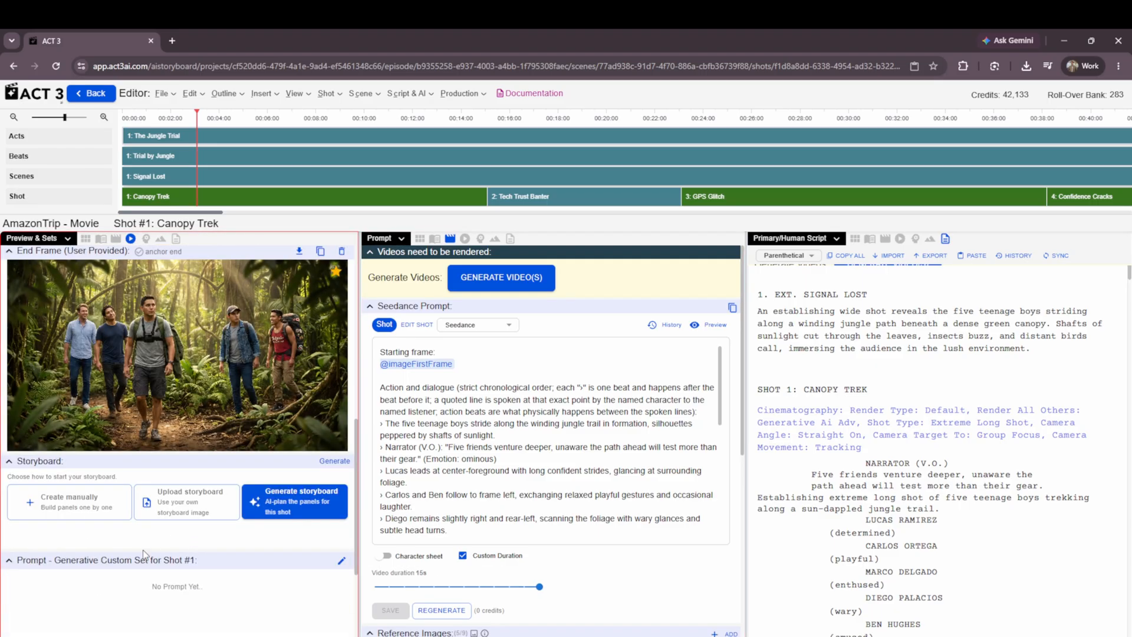
scroll(87, 523, down, 1)
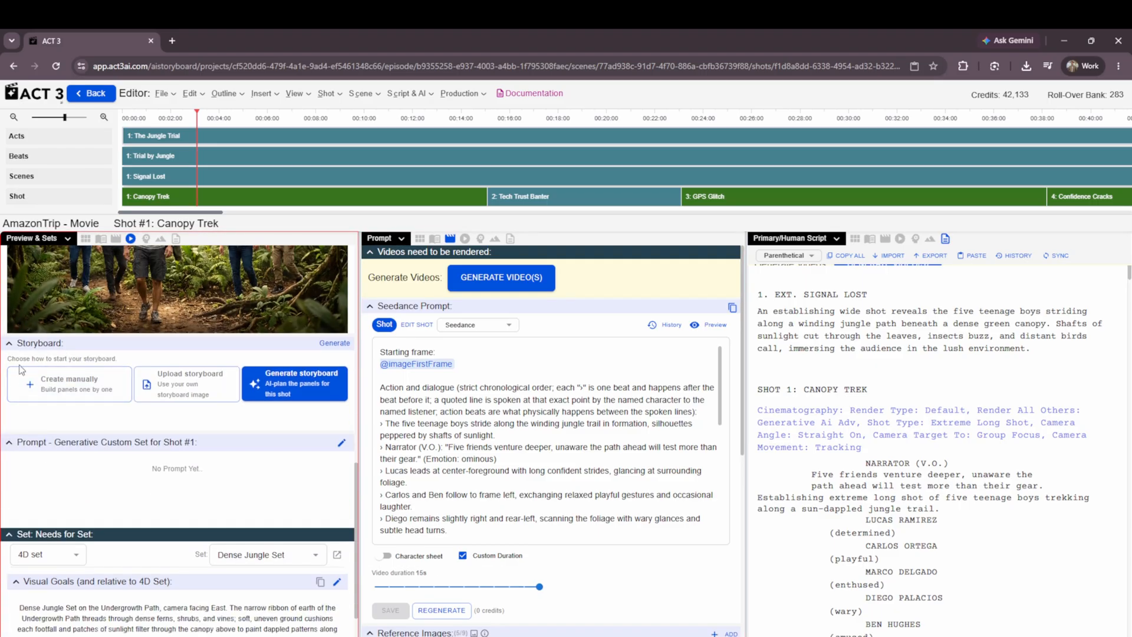
click(268, 390)
scroll(277, 398, up, 3)
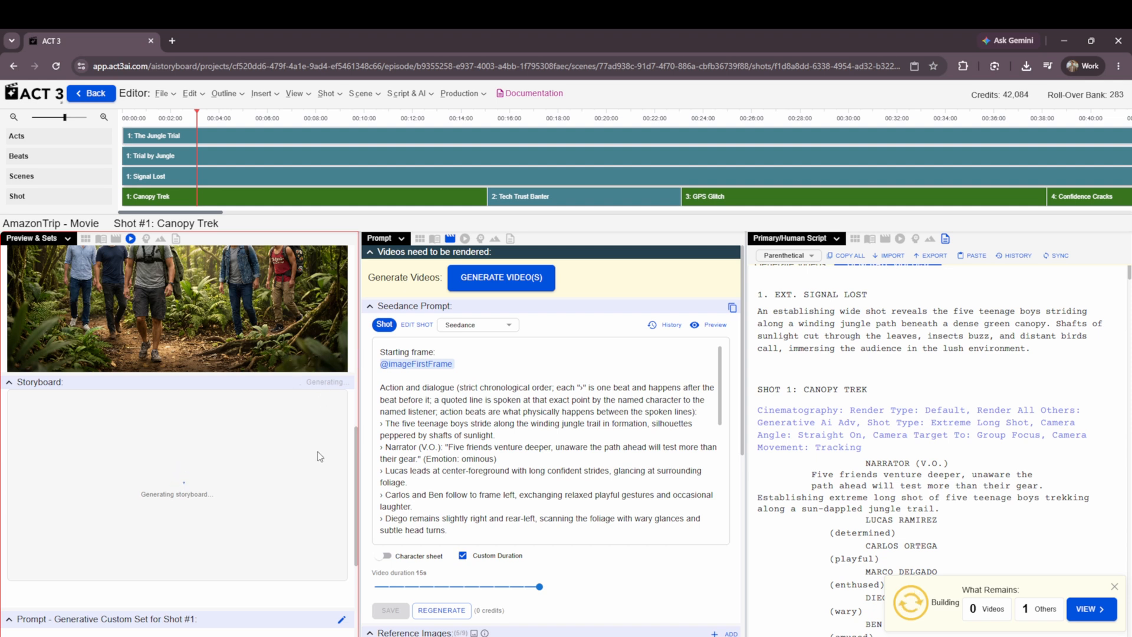
Examine the shot's set needs, including the selectable sets and the Visual Goals description.
scroll(318, 457, down, 1)
scroll(318, 460, down, 2)
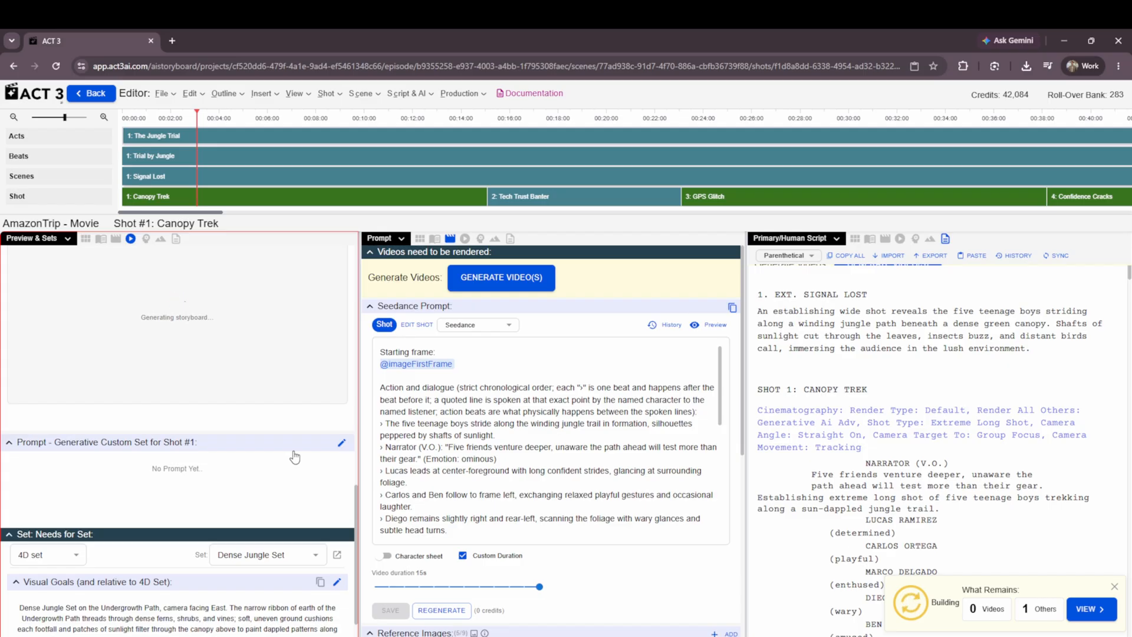
scroll(295, 456, down, 2)
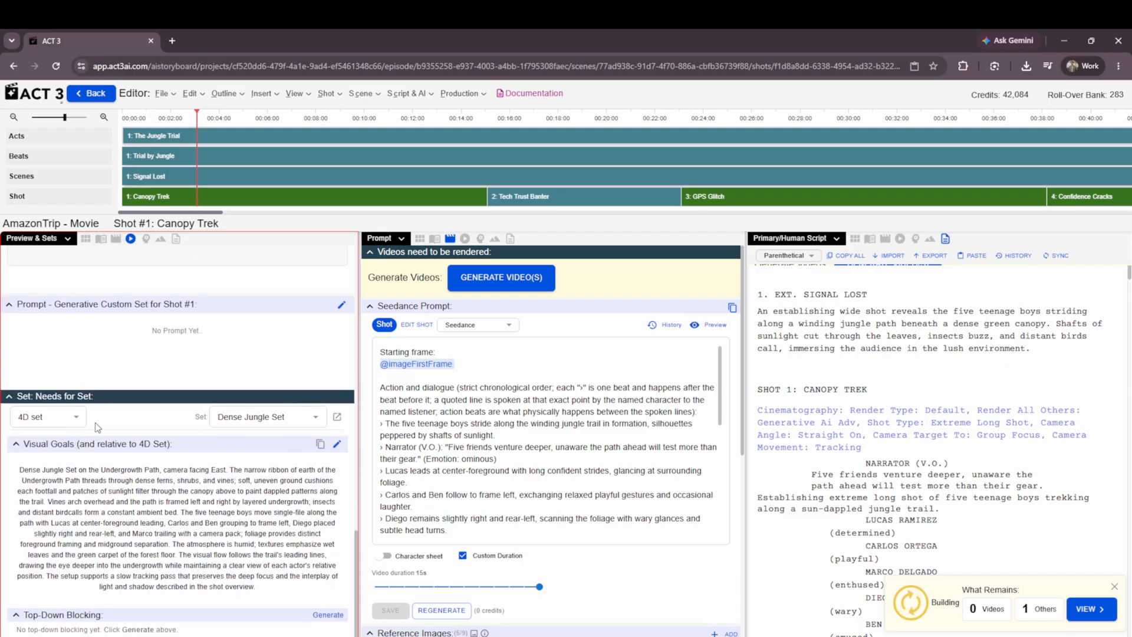
click(235, 419)
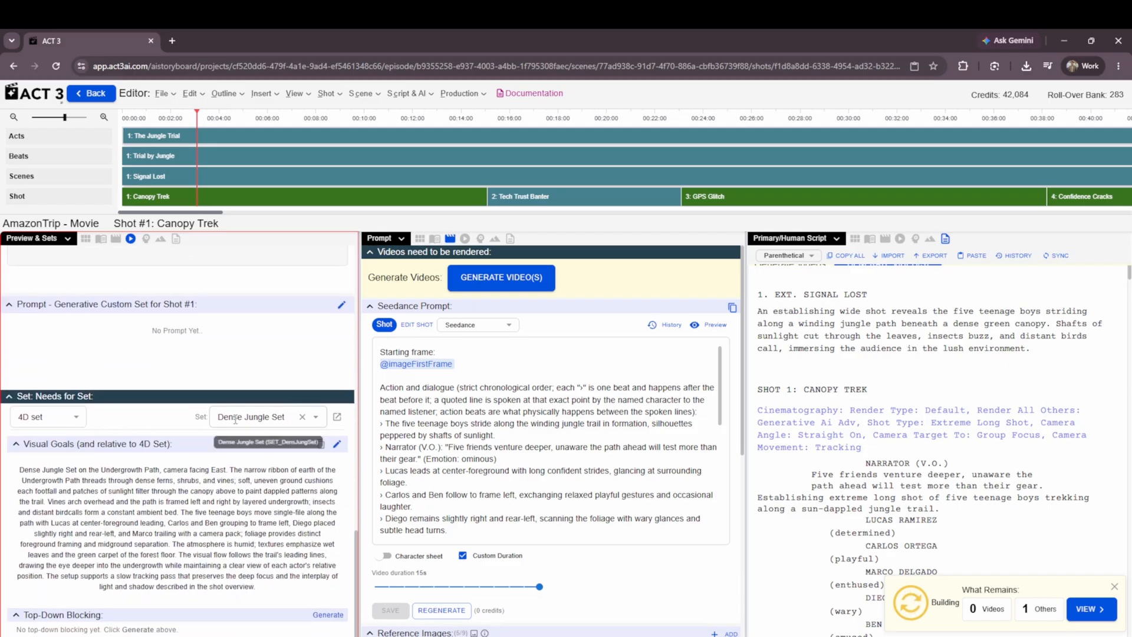
click(315, 423)
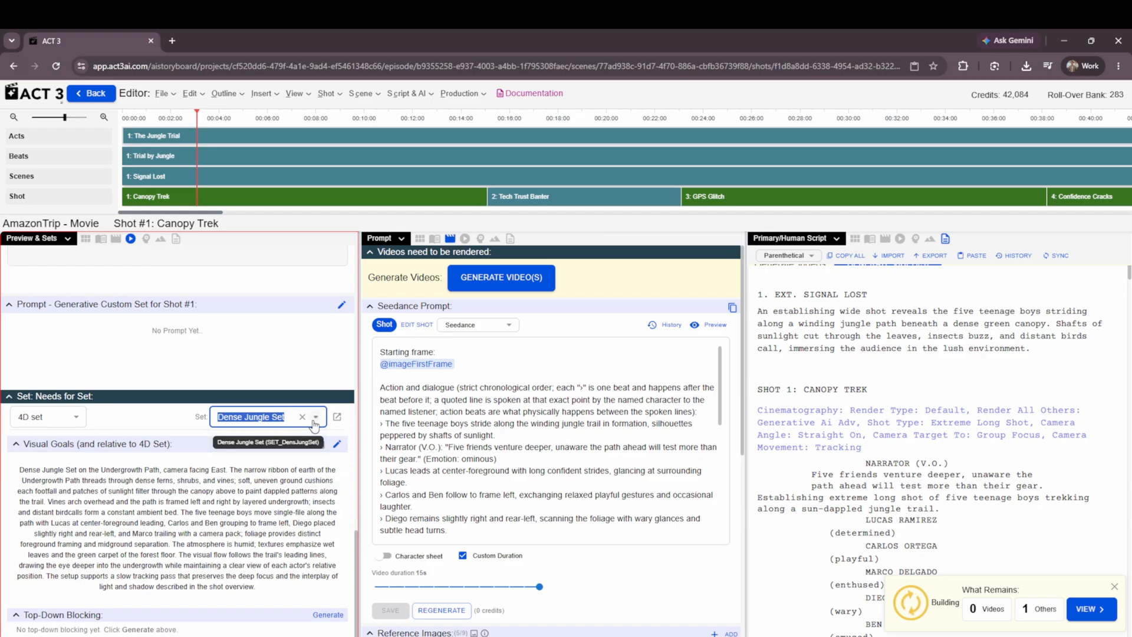
click(181, 421)
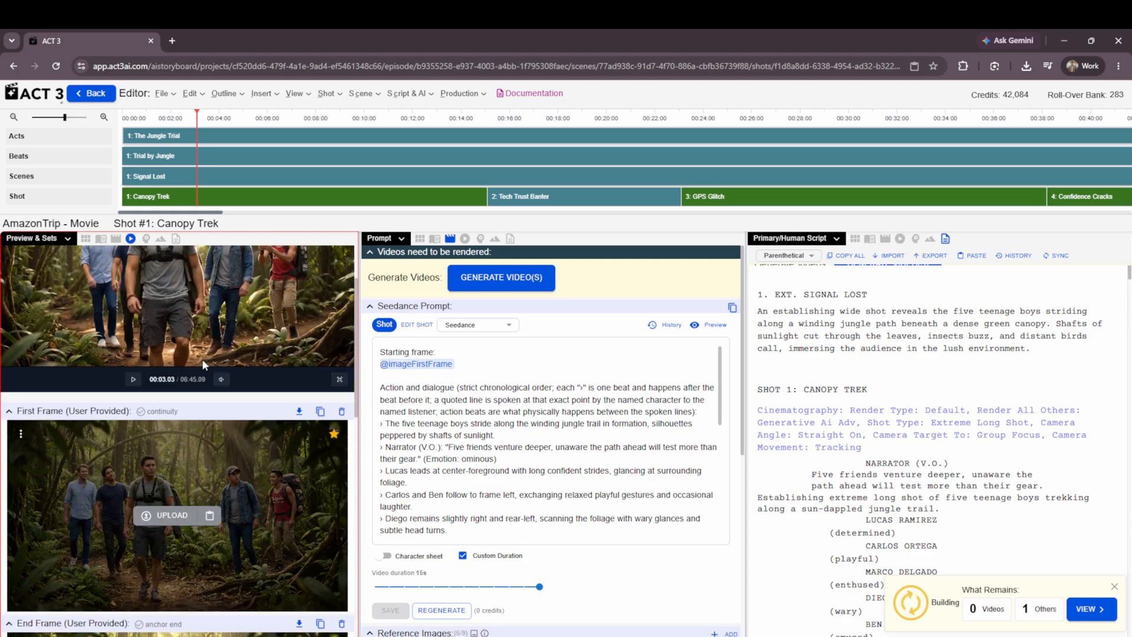
scroll(203, 364, down, 10)
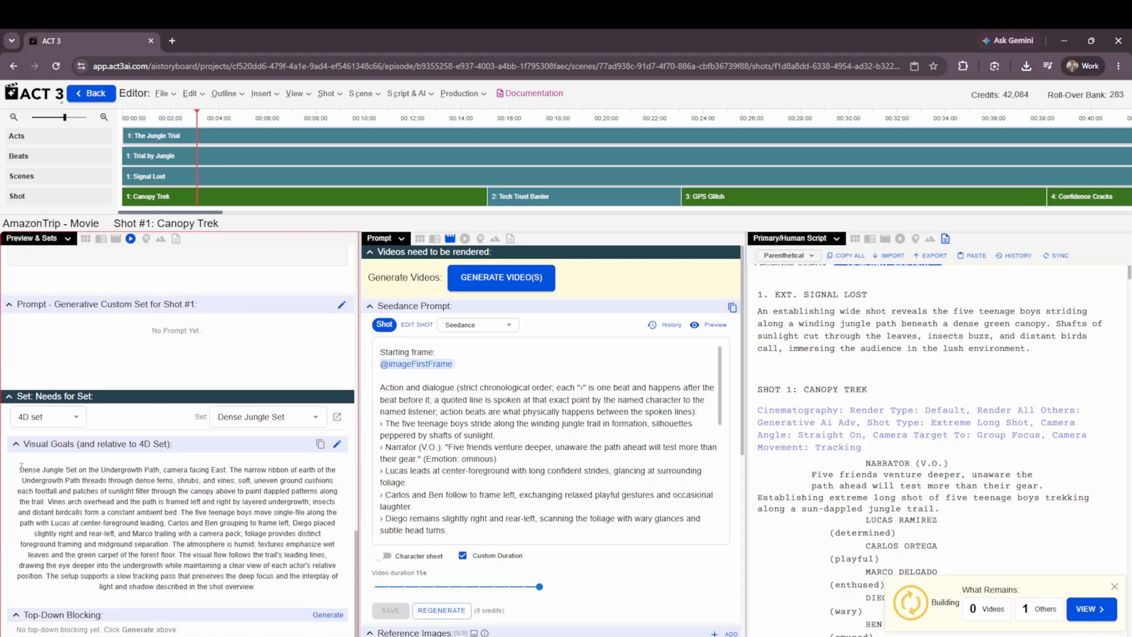
drag(21, 467, 250, 566)
Switch the shot's set type to Set spots and clear the highlighting in the Visual Goals text.
click(71, 416)
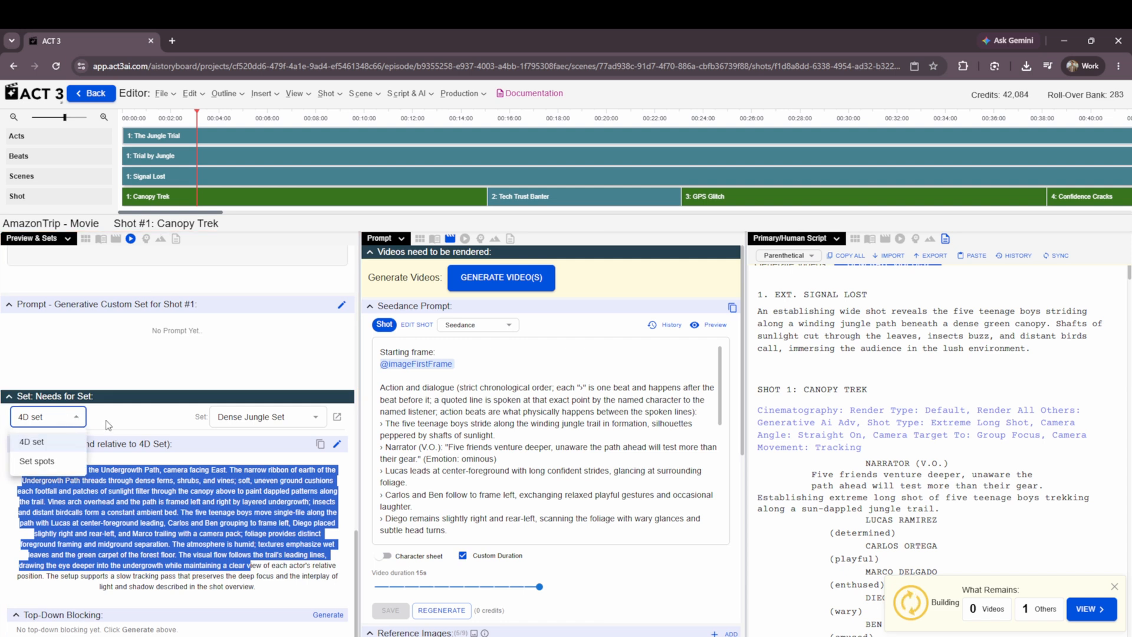
click(52, 461)
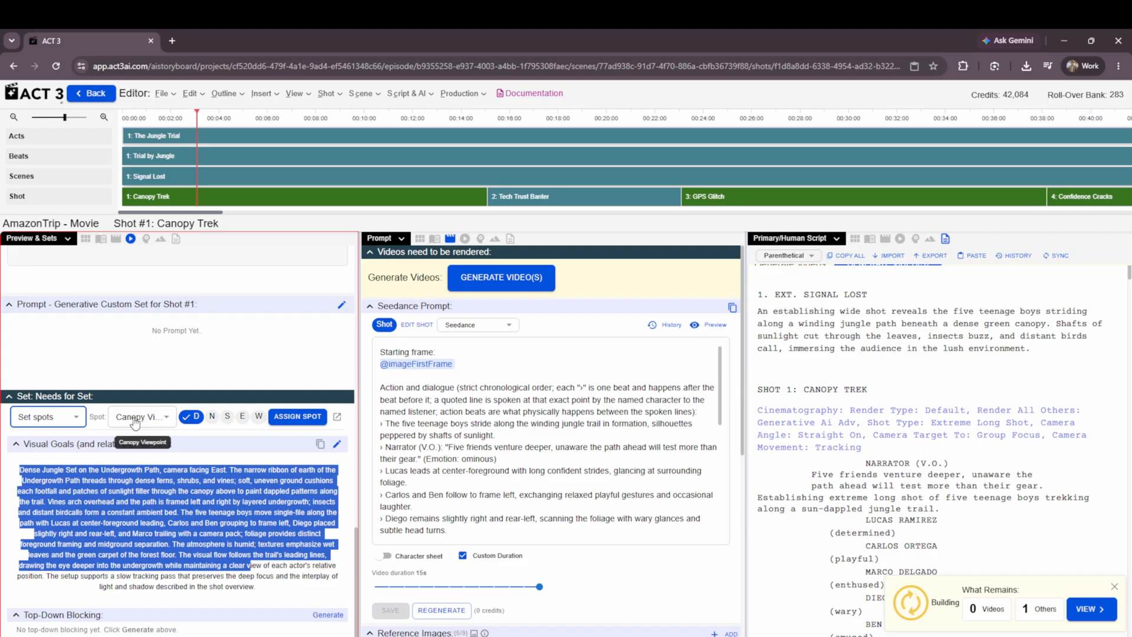
scroll(134, 423, down, 1)
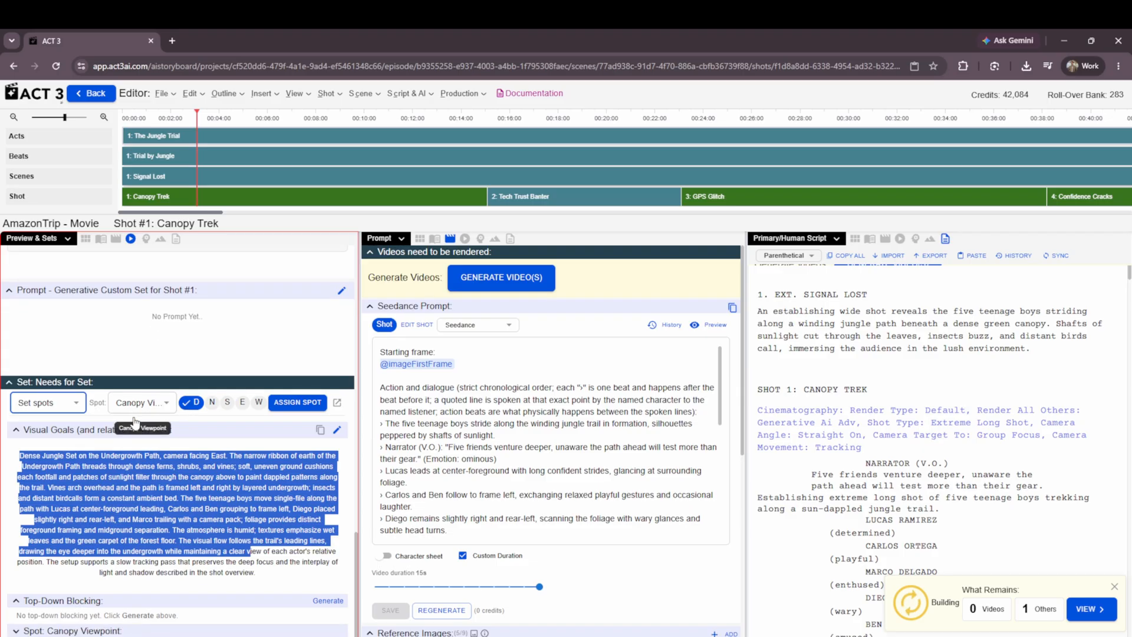
click(170, 452)
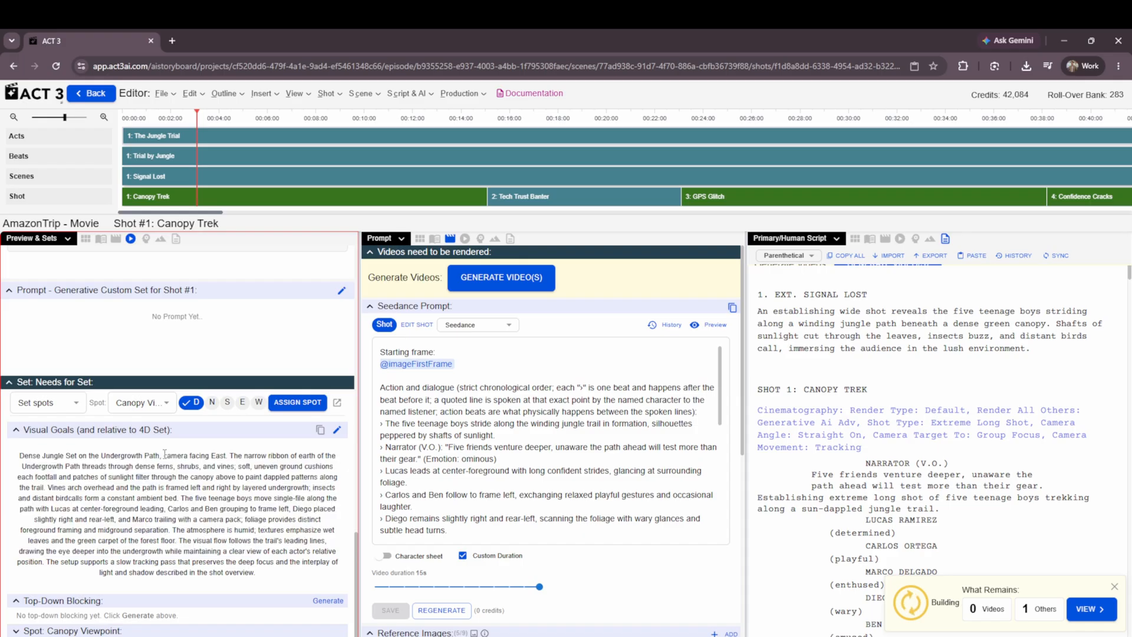
Look through the set type options and the spots available for the shot, keeping the current choices.
click(64, 407)
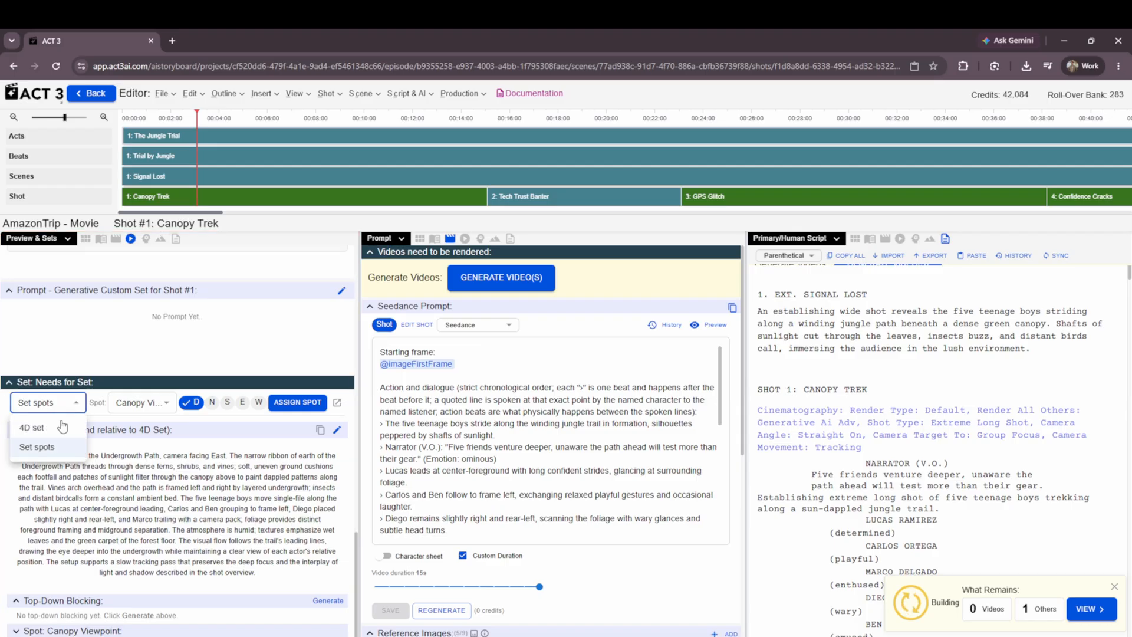
click(202, 406)
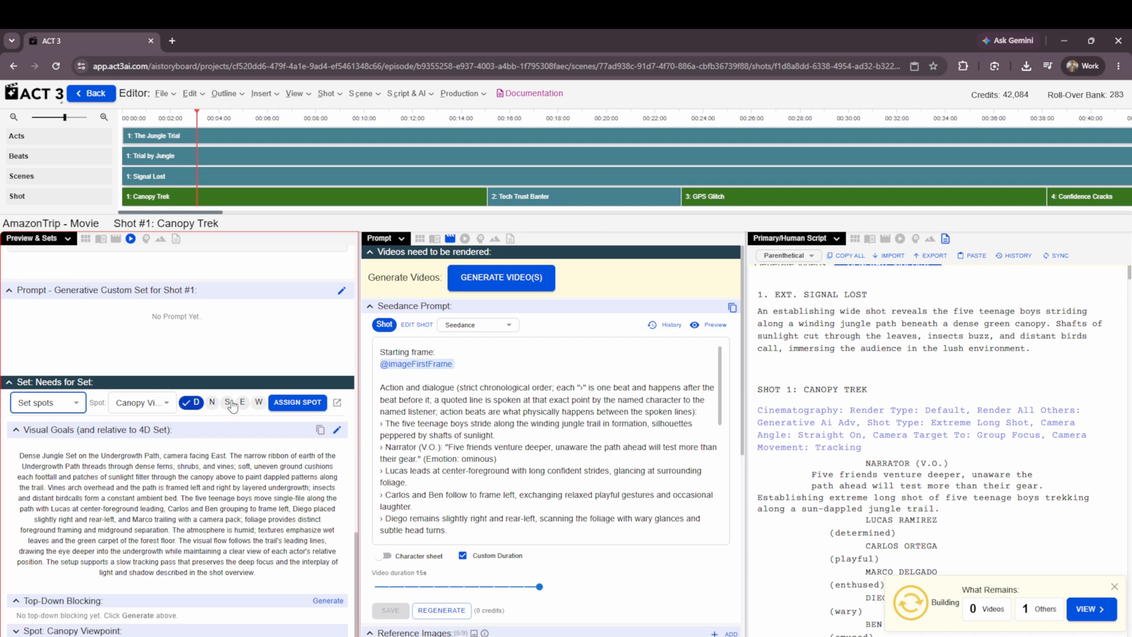
click(126, 398)
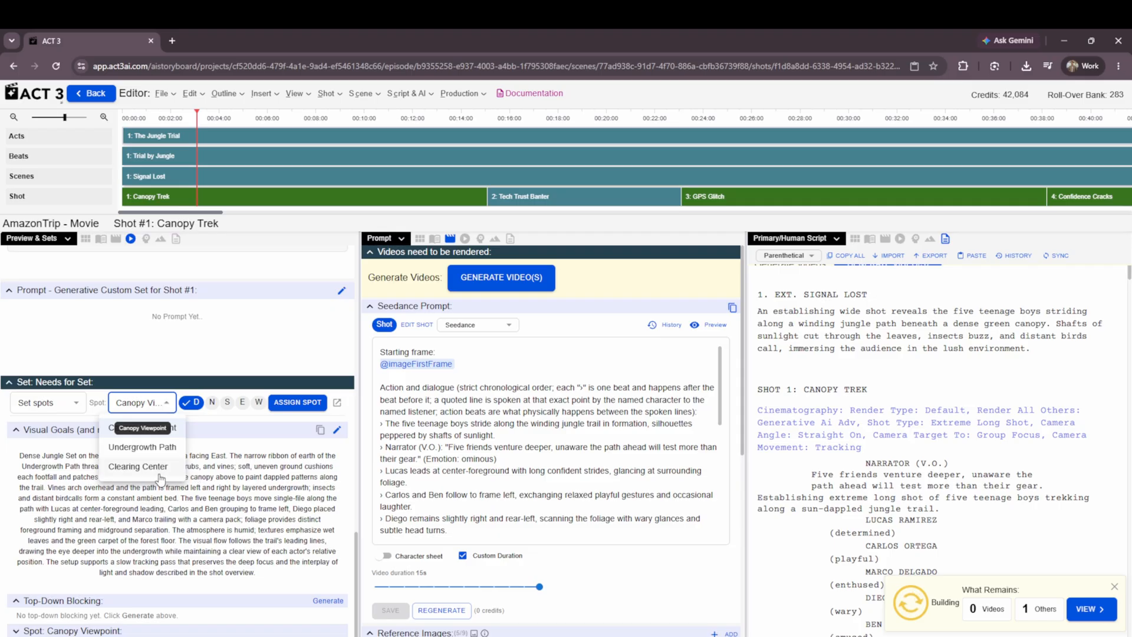
click(234, 436)
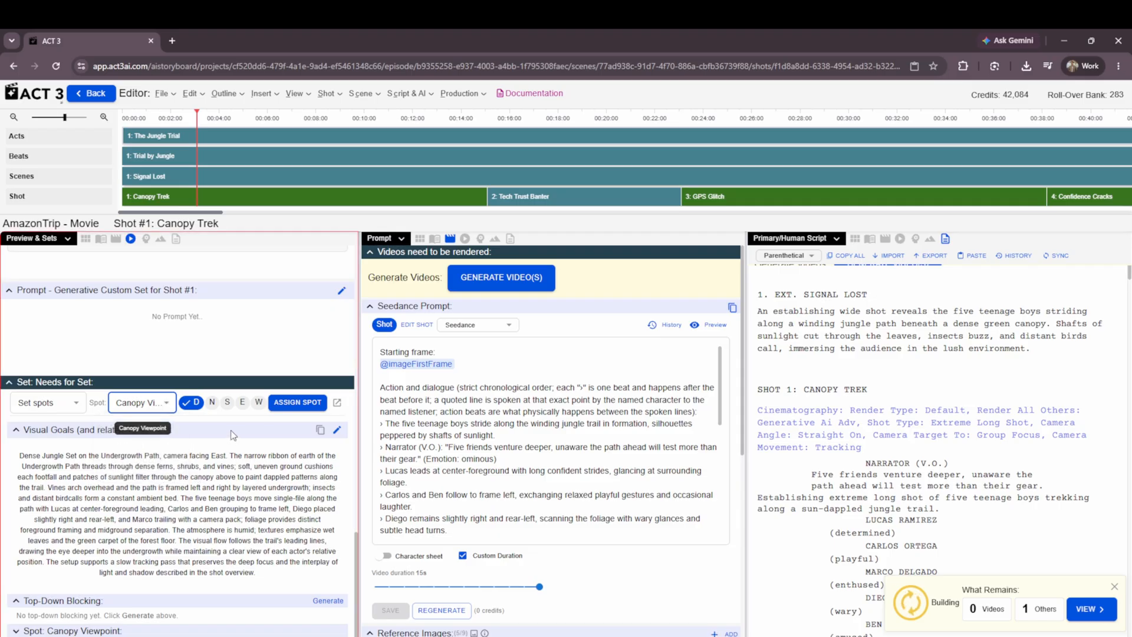
Set the shot's set type back to 4D set and generate its top-down blocking.
click(62, 410)
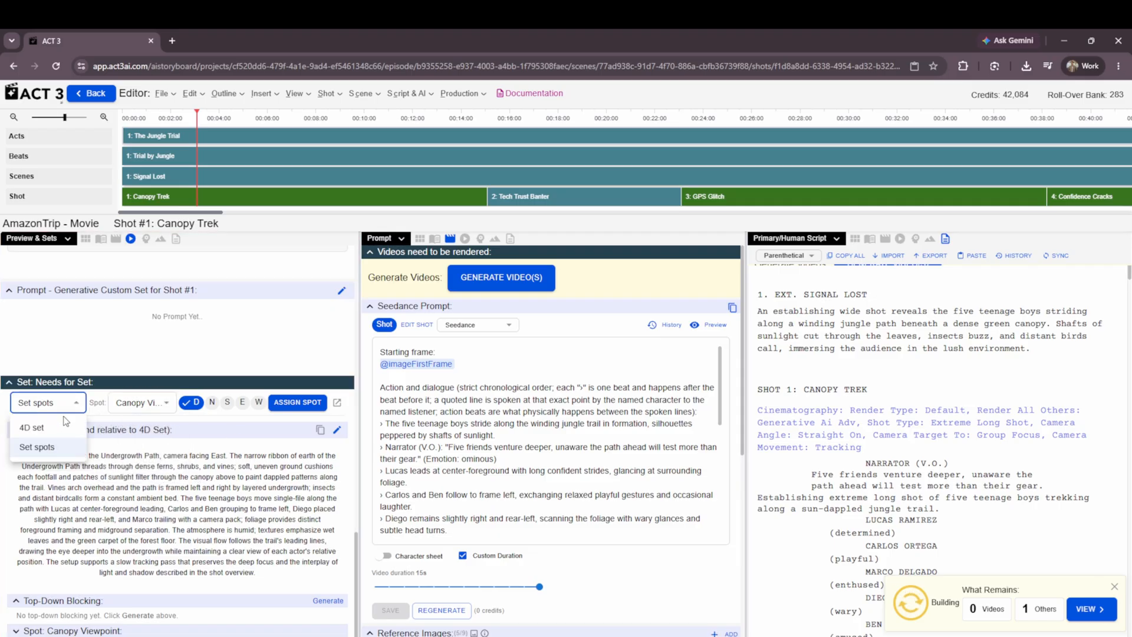
click(64, 430)
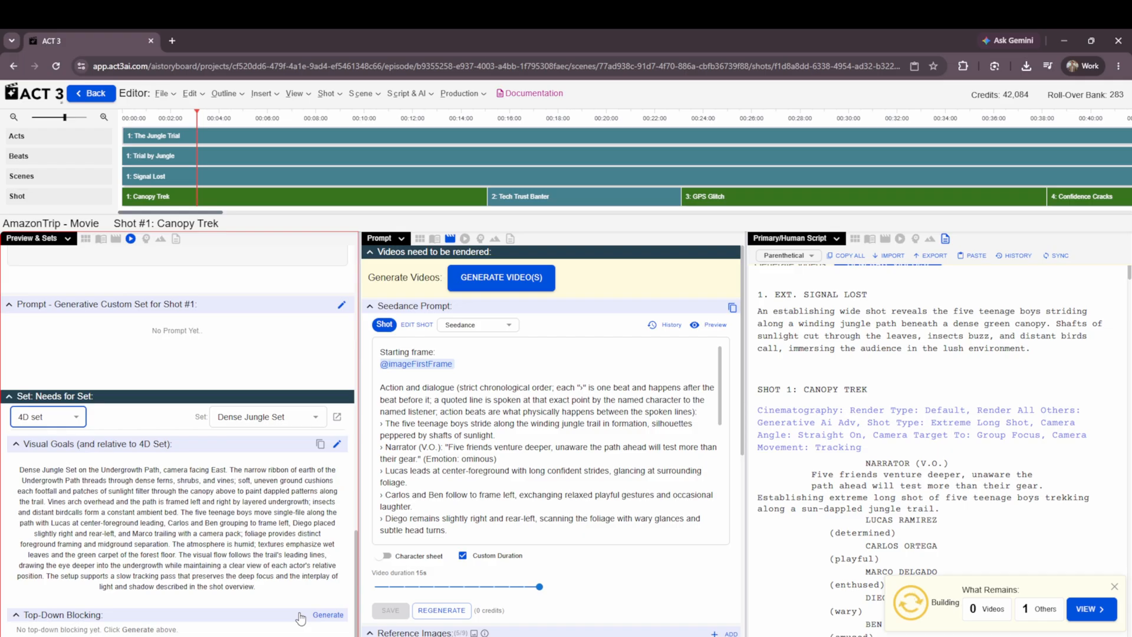
click(323, 615)
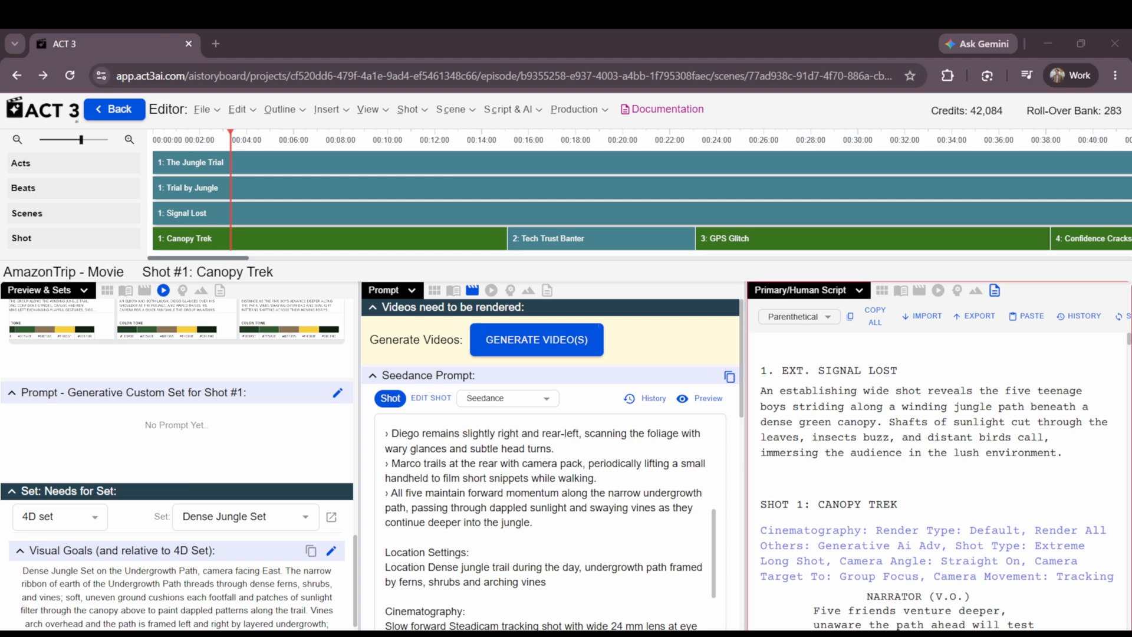
View the generated storyboard enlarged to review its panels, and close the enlarged view.
scroll(179, 463, up, 3)
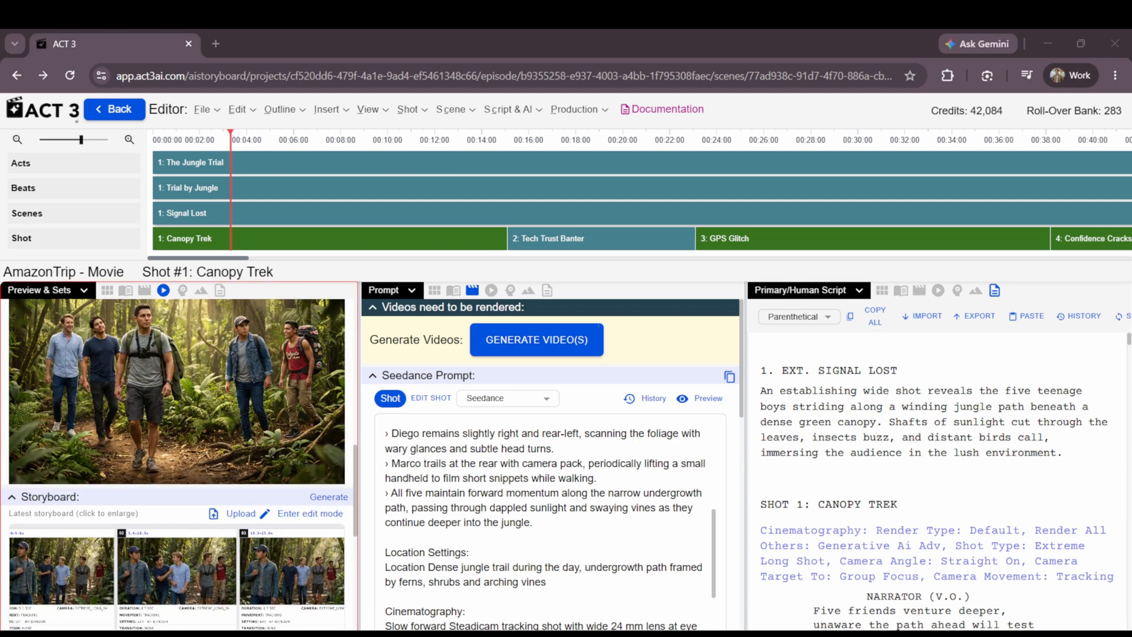
click(178, 466)
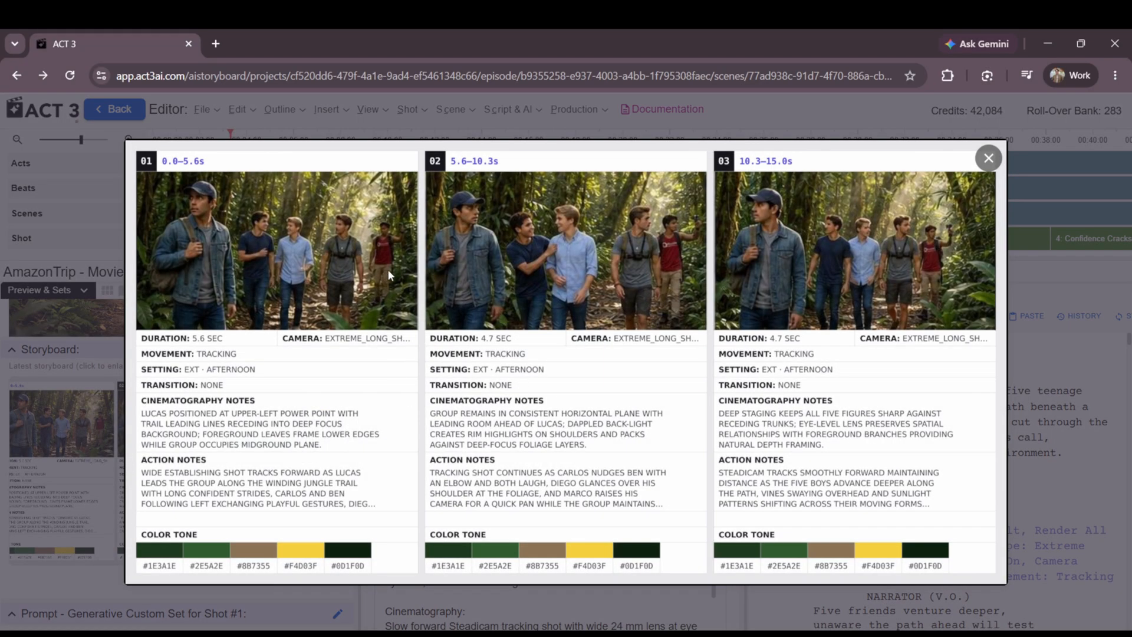
click(988, 158)
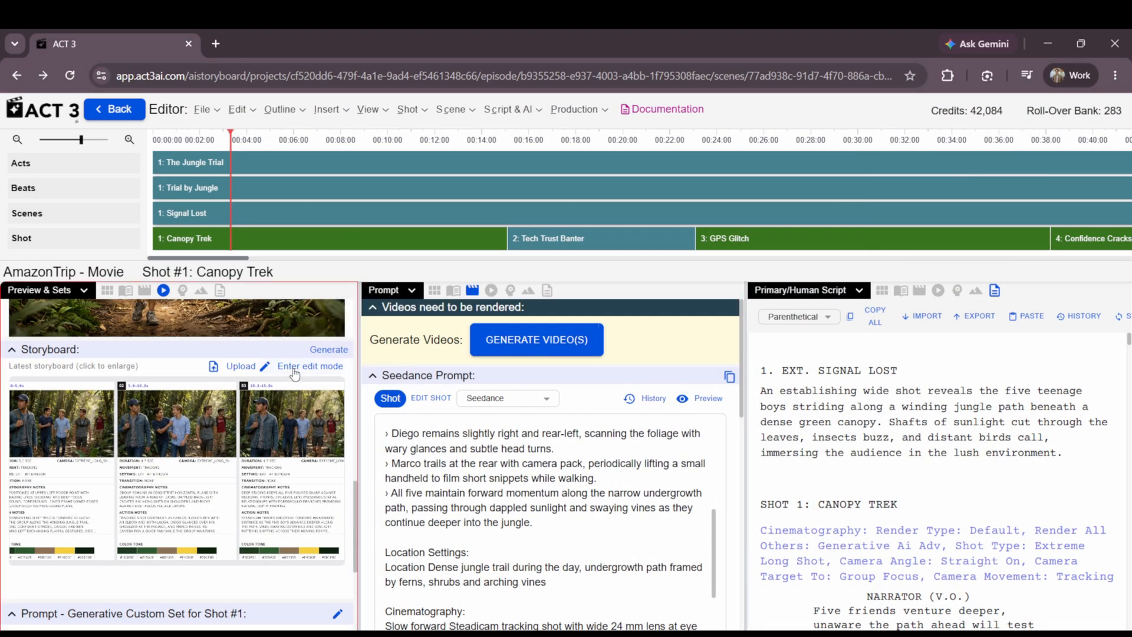